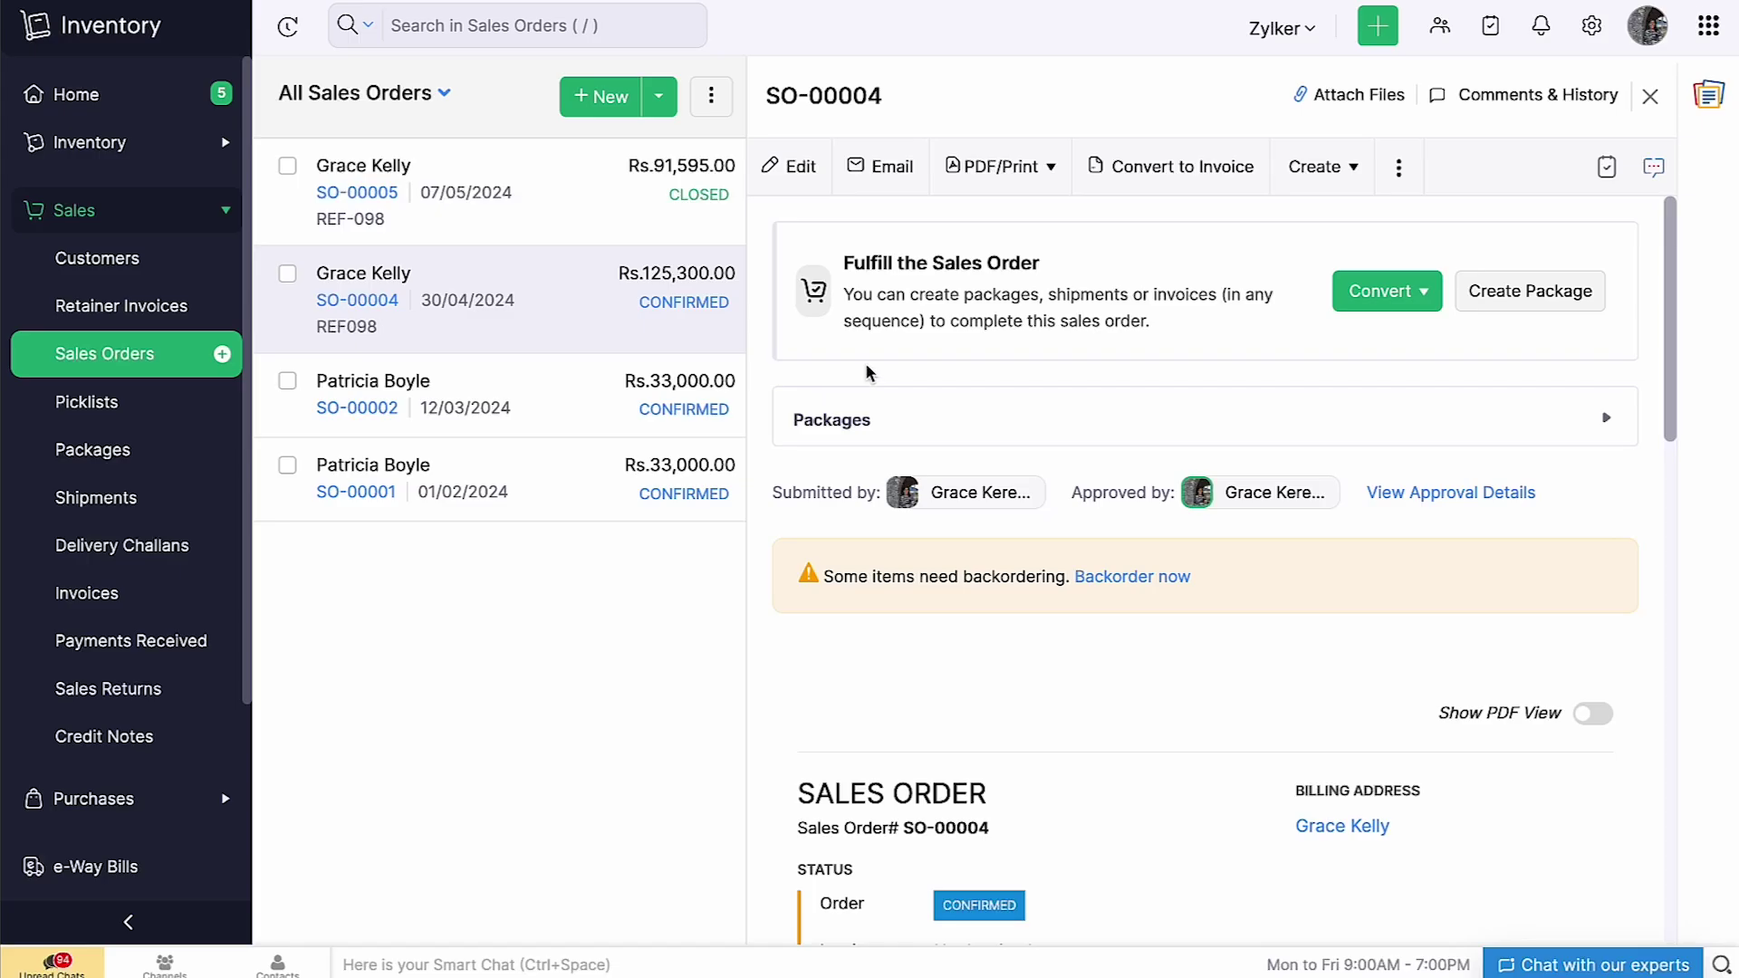
# Convert SO-00004 into invoice INV-000018, then save it and email it to the customer.
pyautogui.click(1188, 184)
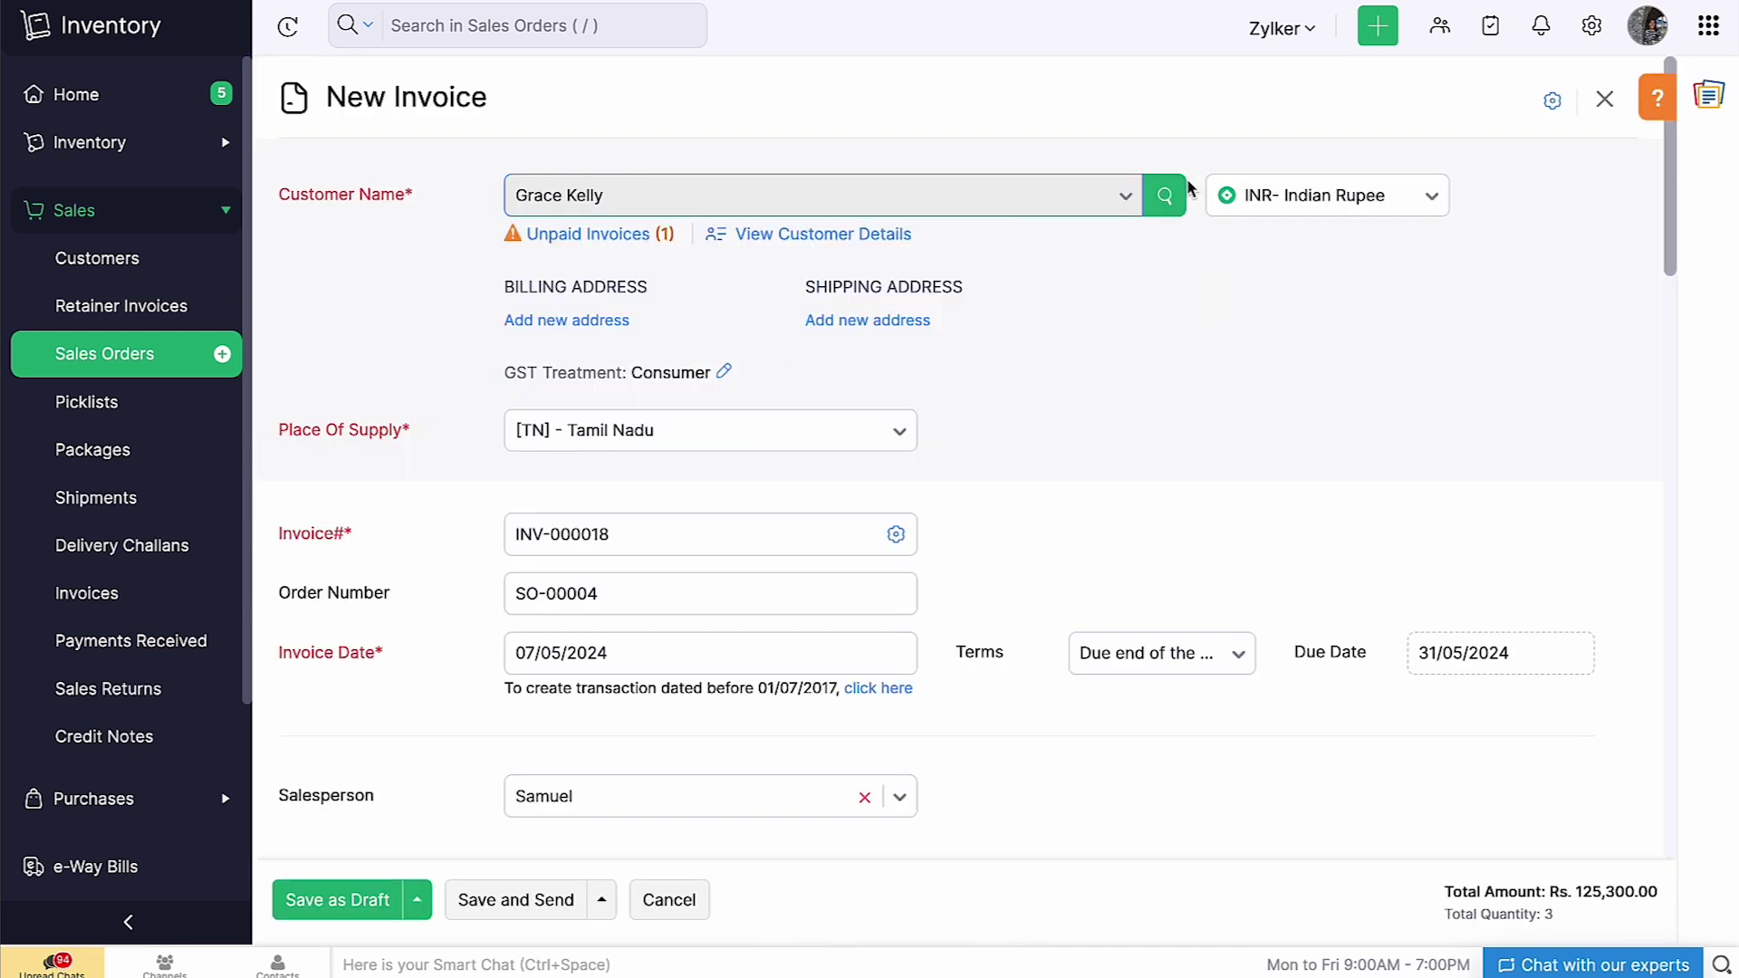
pyautogui.scroll(-9, 1080, 355)
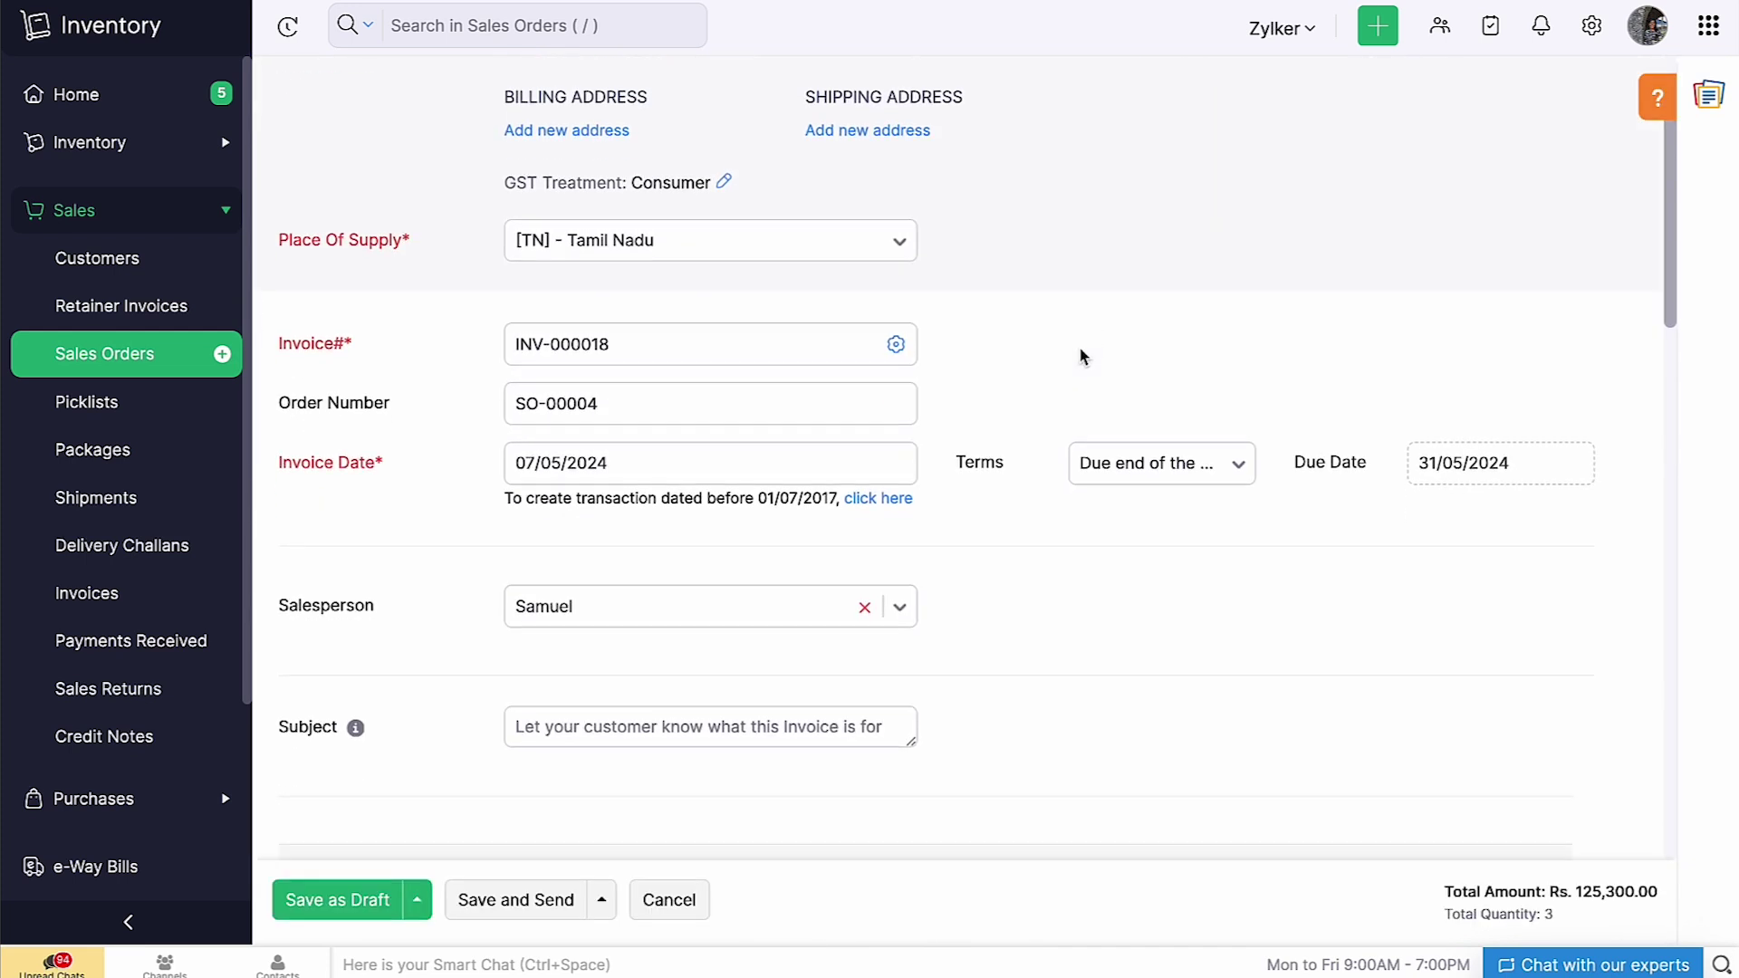
pyautogui.scroll(-9, 1080, 356)
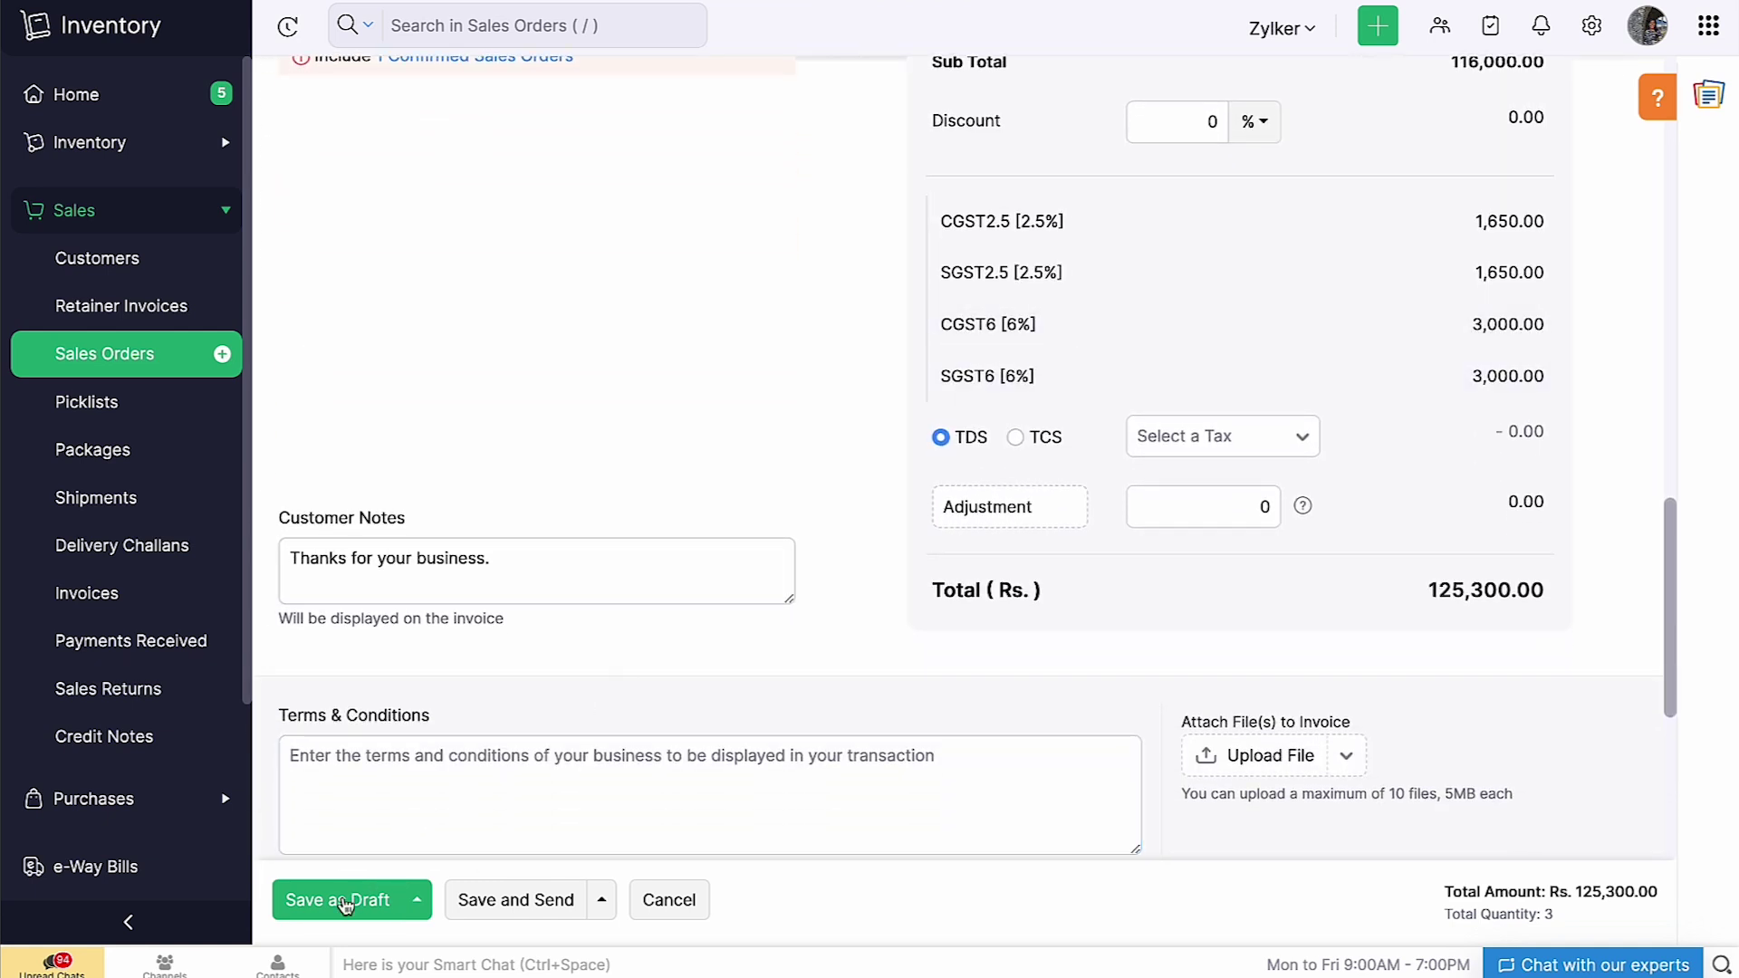
pyautogui.click(500, 902)
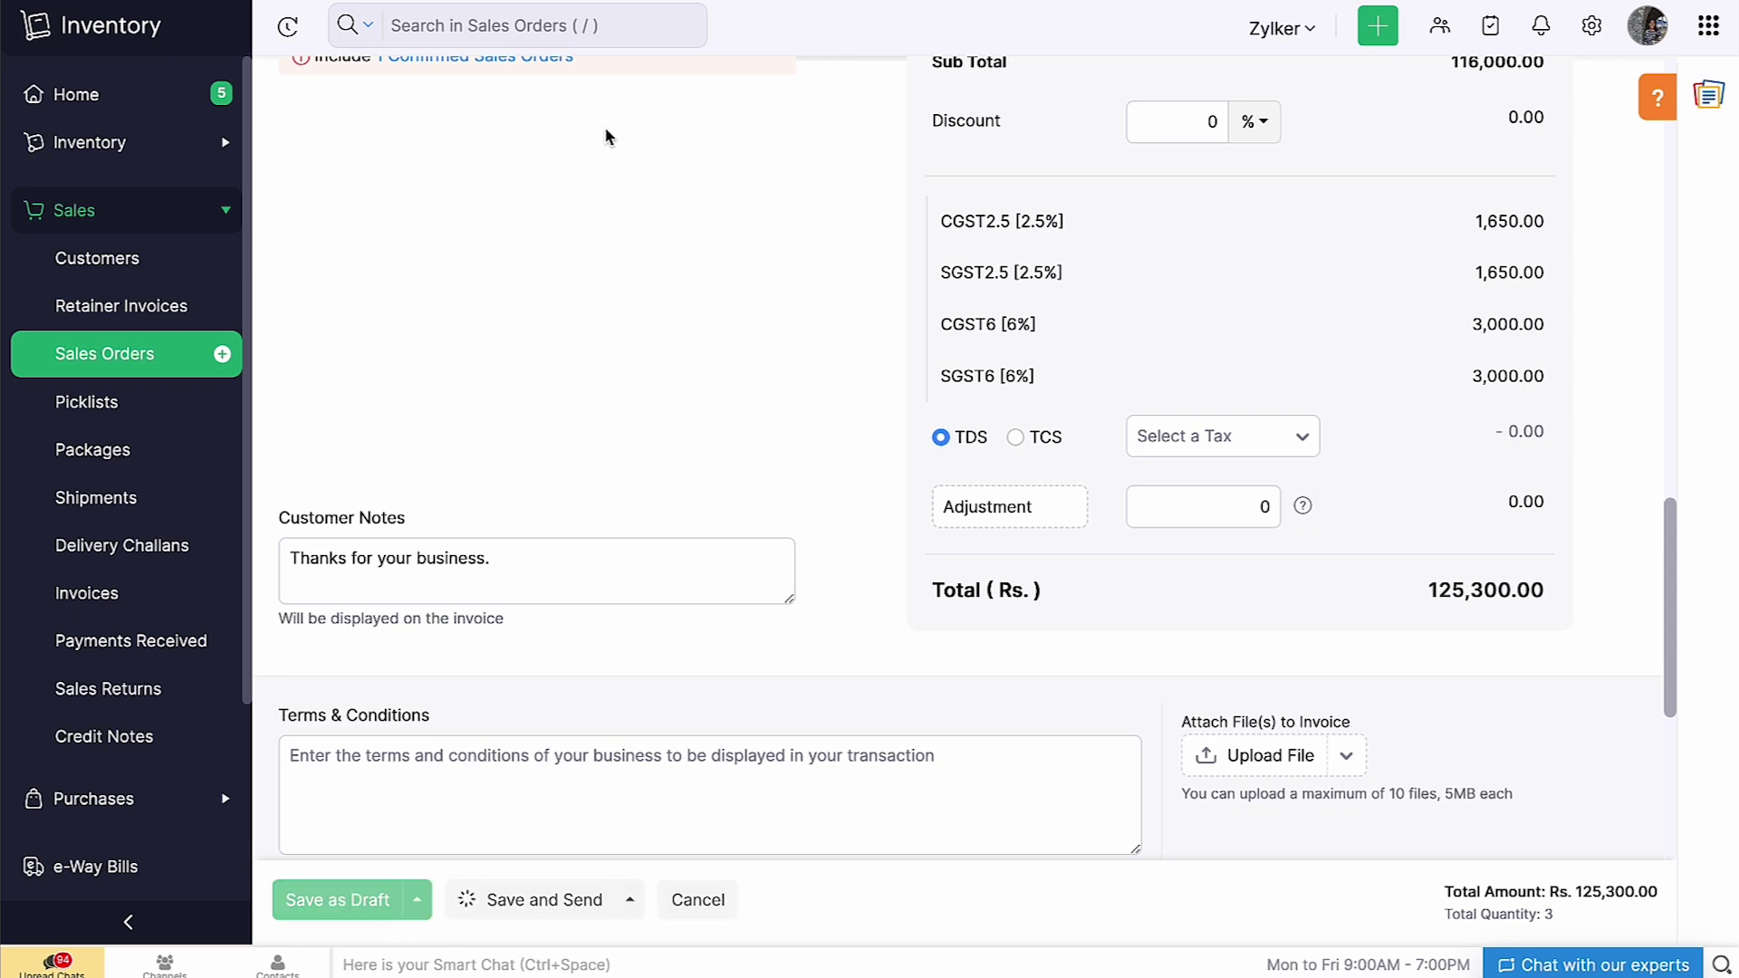
pyautogui.scroll(-5, 624, 658)
pyautogui.click(277, 852)
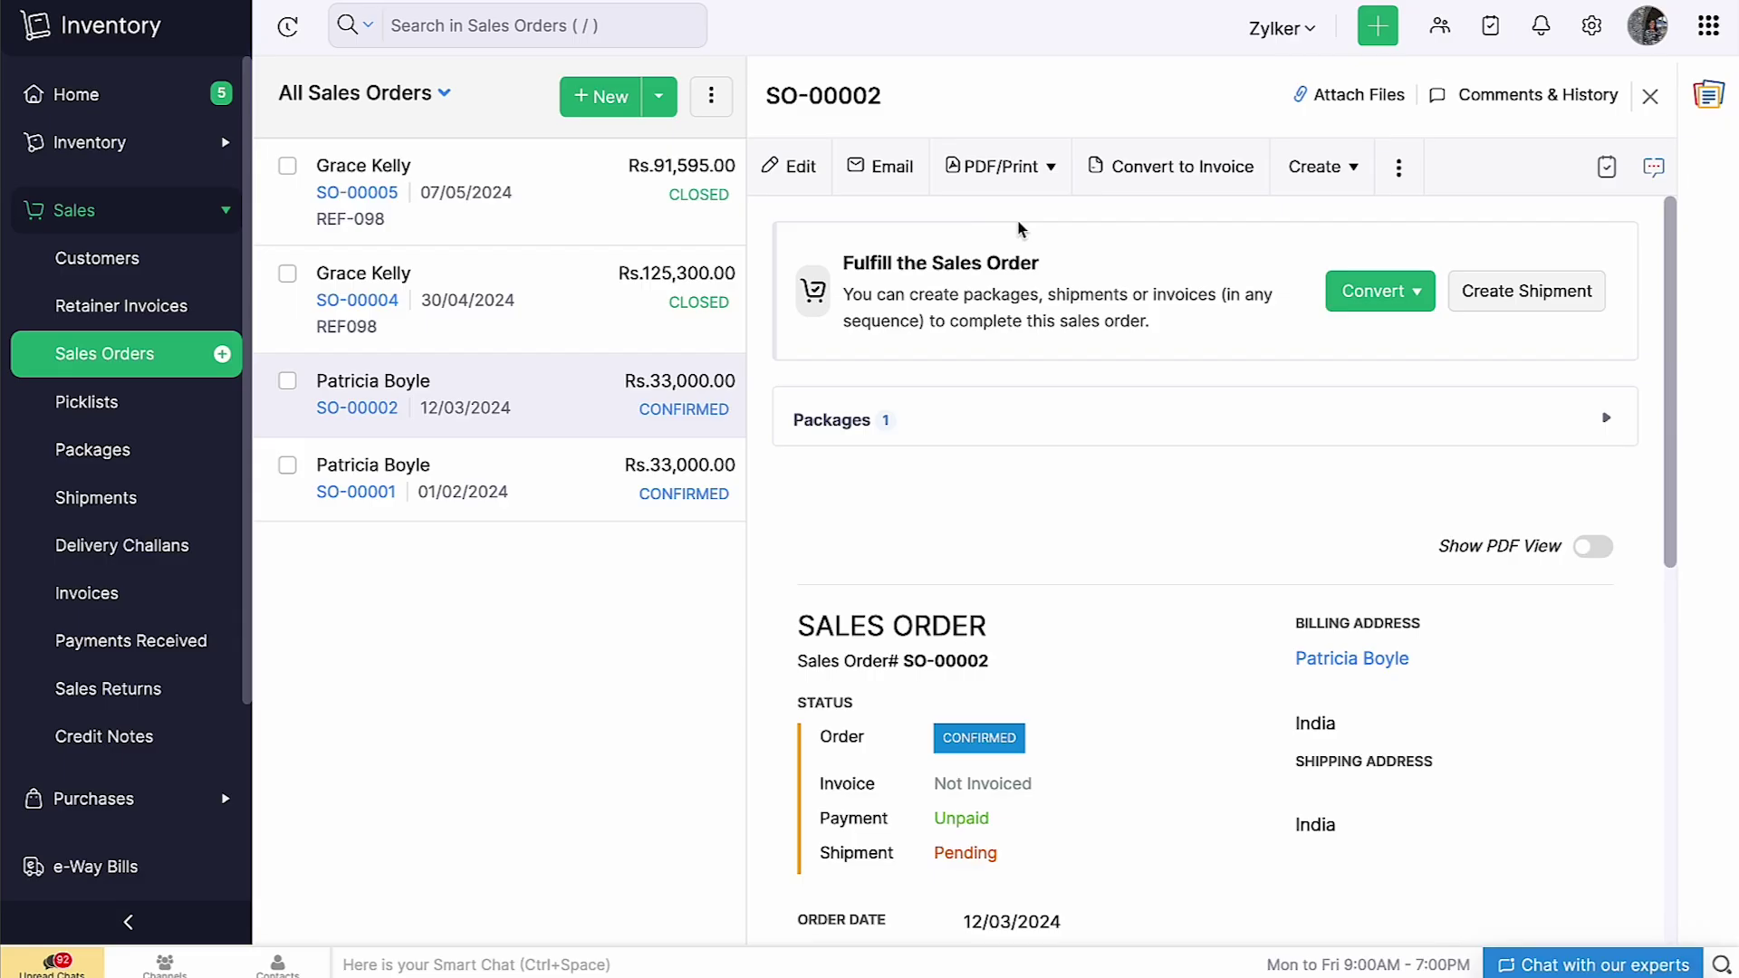
# Show the Create menu's document options for sales order SO-00002.
pyautogui.click(1325, 169)
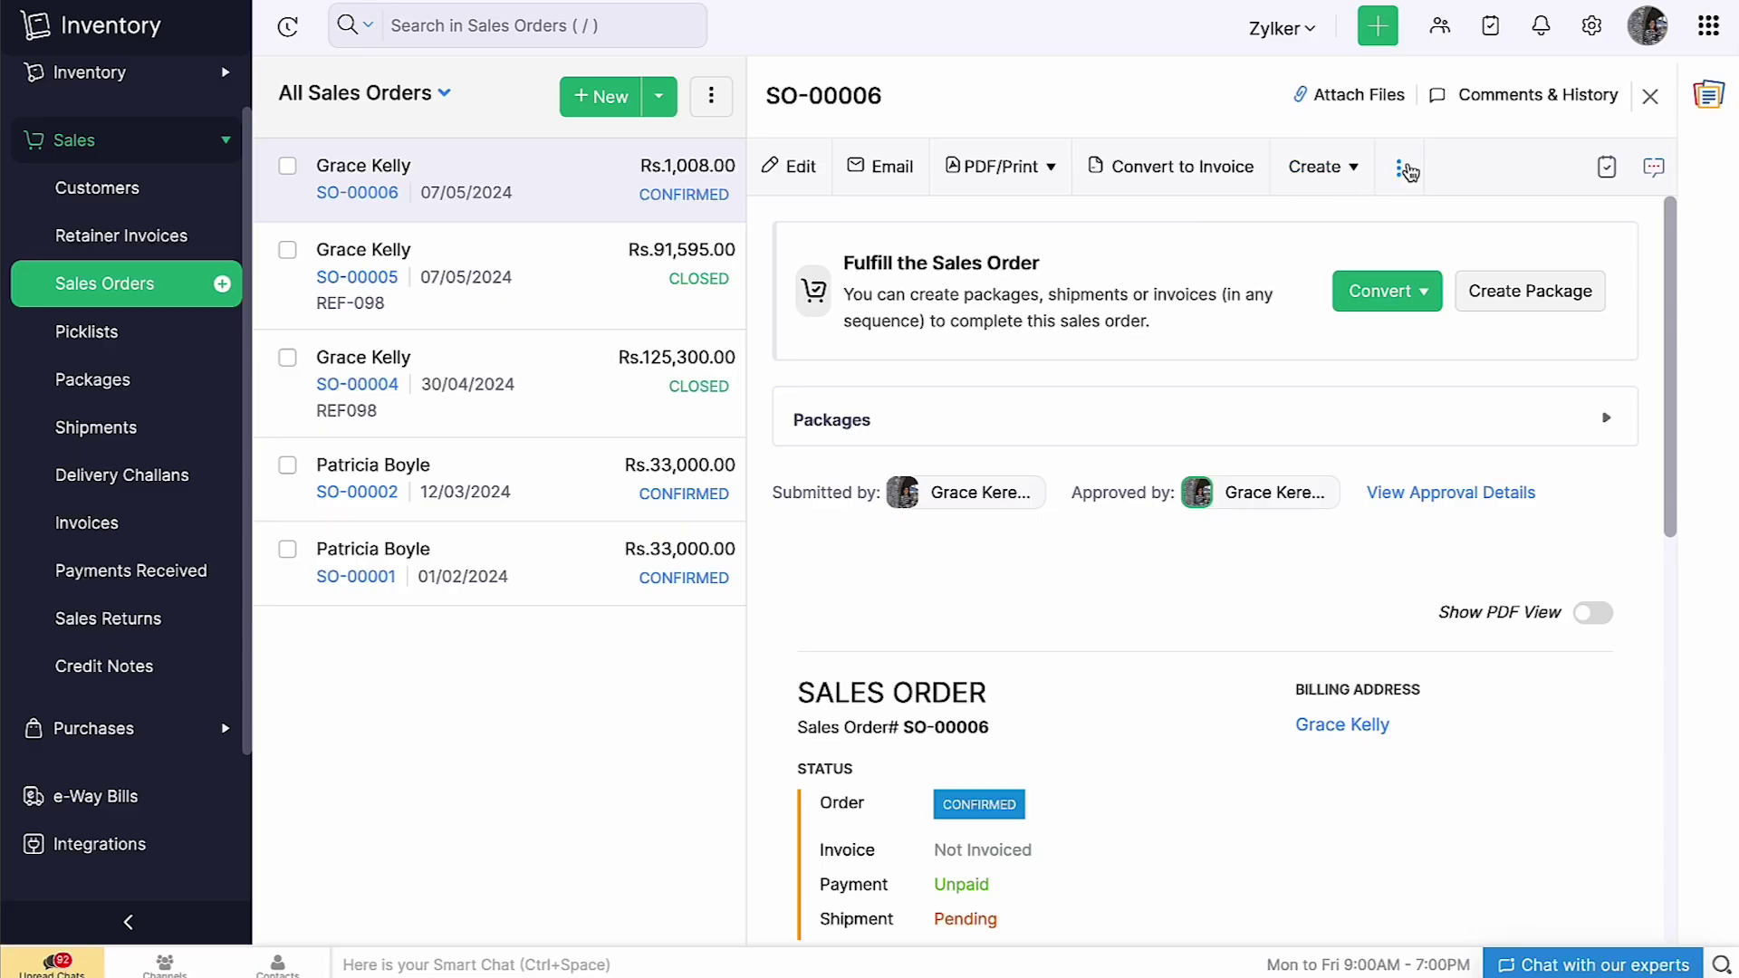
# Convert SO-00006 to a purchase order, copying item descriptions and accepting Primary warehouse delivery.
pyautogui.click(1407, 167)
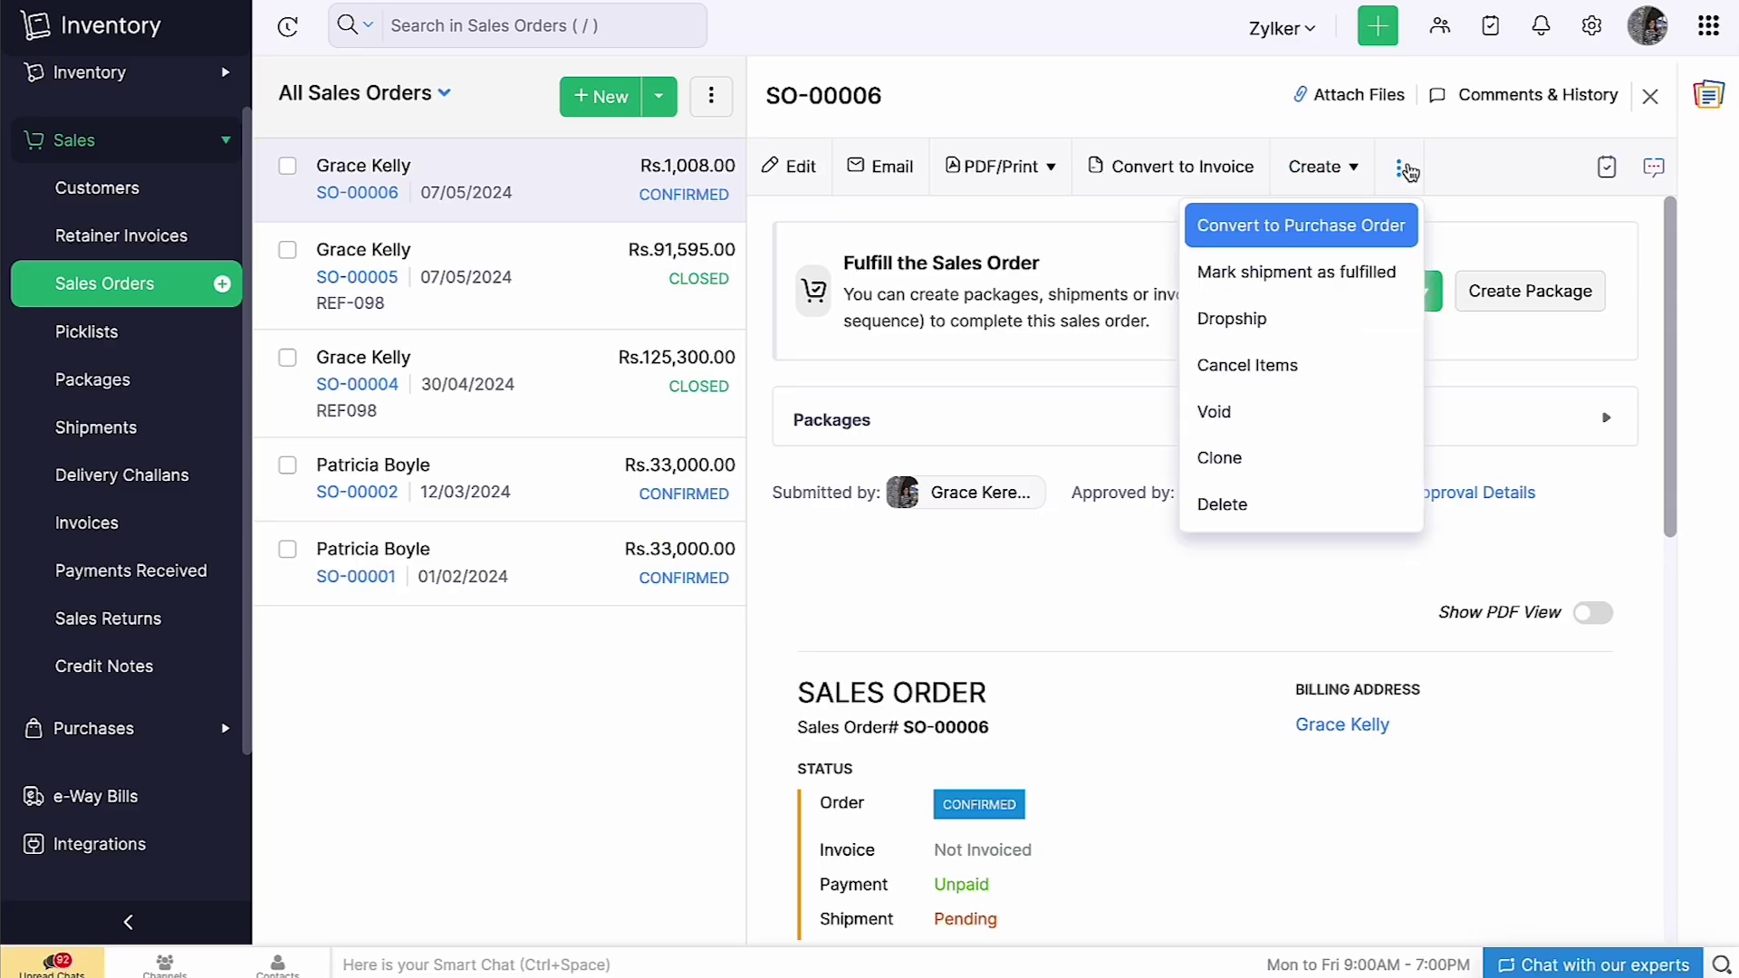
pyautogui.click(1356, 237)
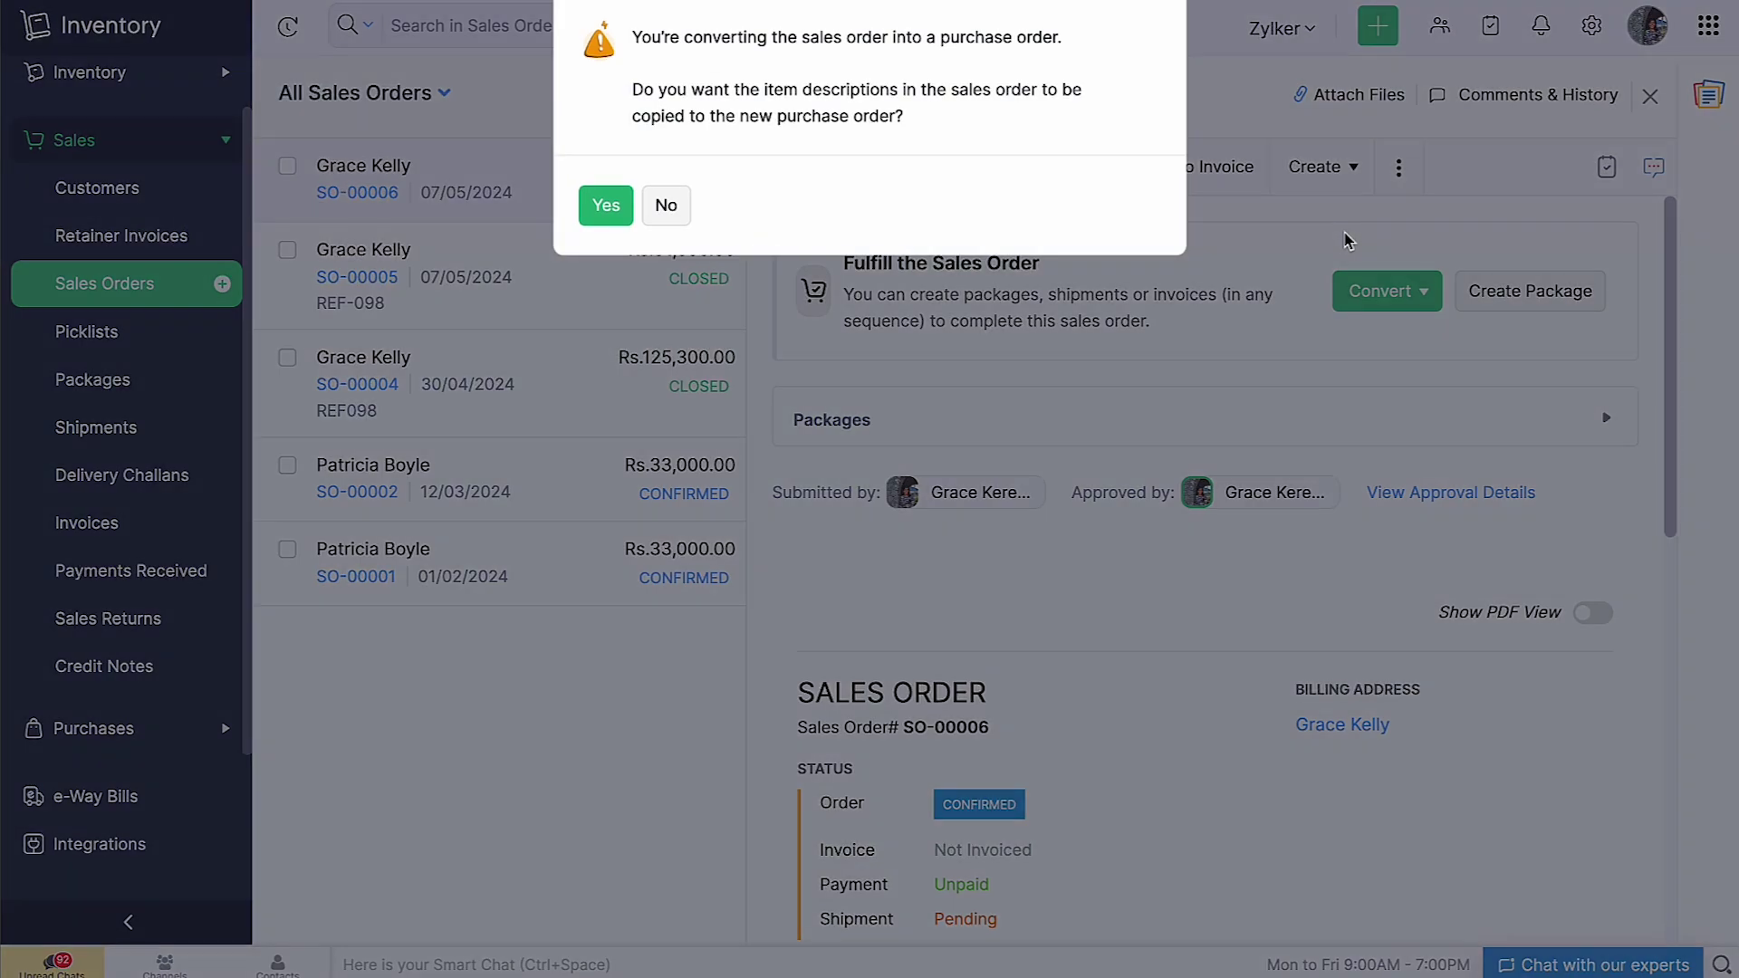
pyautogui.click(620, 201)
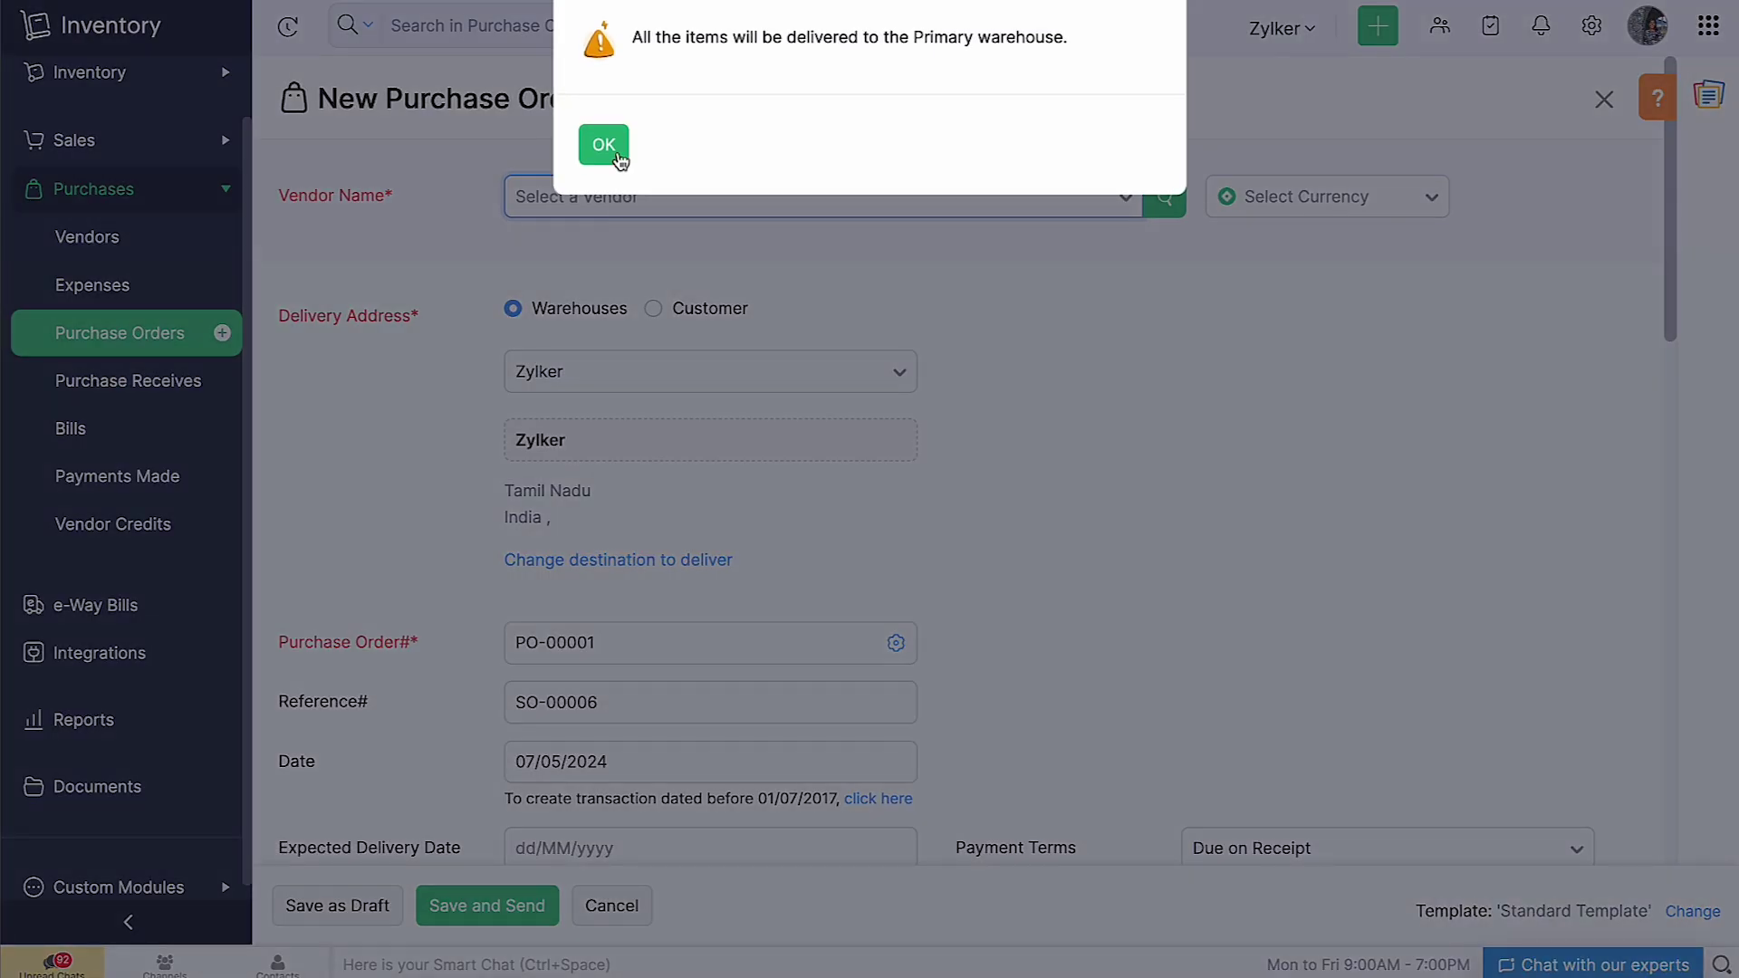
pyautogui.click(602, 147)
# Choose the vendor and save purchase order PO-00001 for one Ceramic bowl (Rs. 800.00).
pyautogui.click(660, 196)
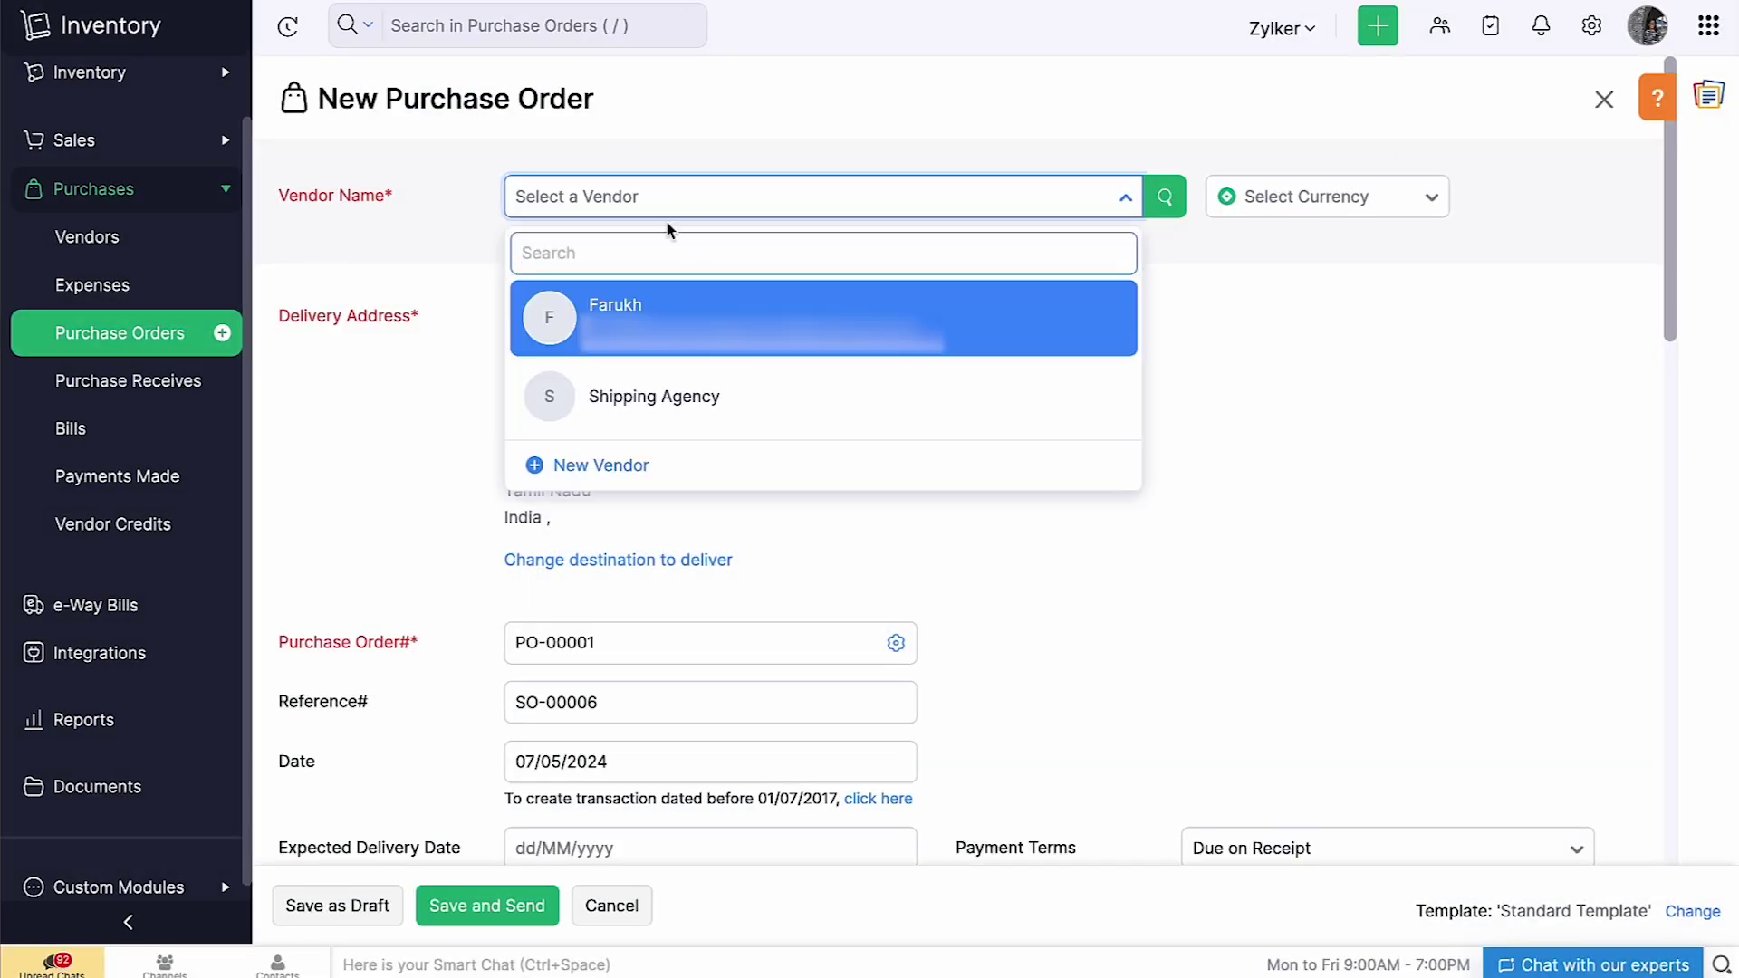
pyautogui.click(713, 304)
pyautogui.scroll(-9, 713, 304)
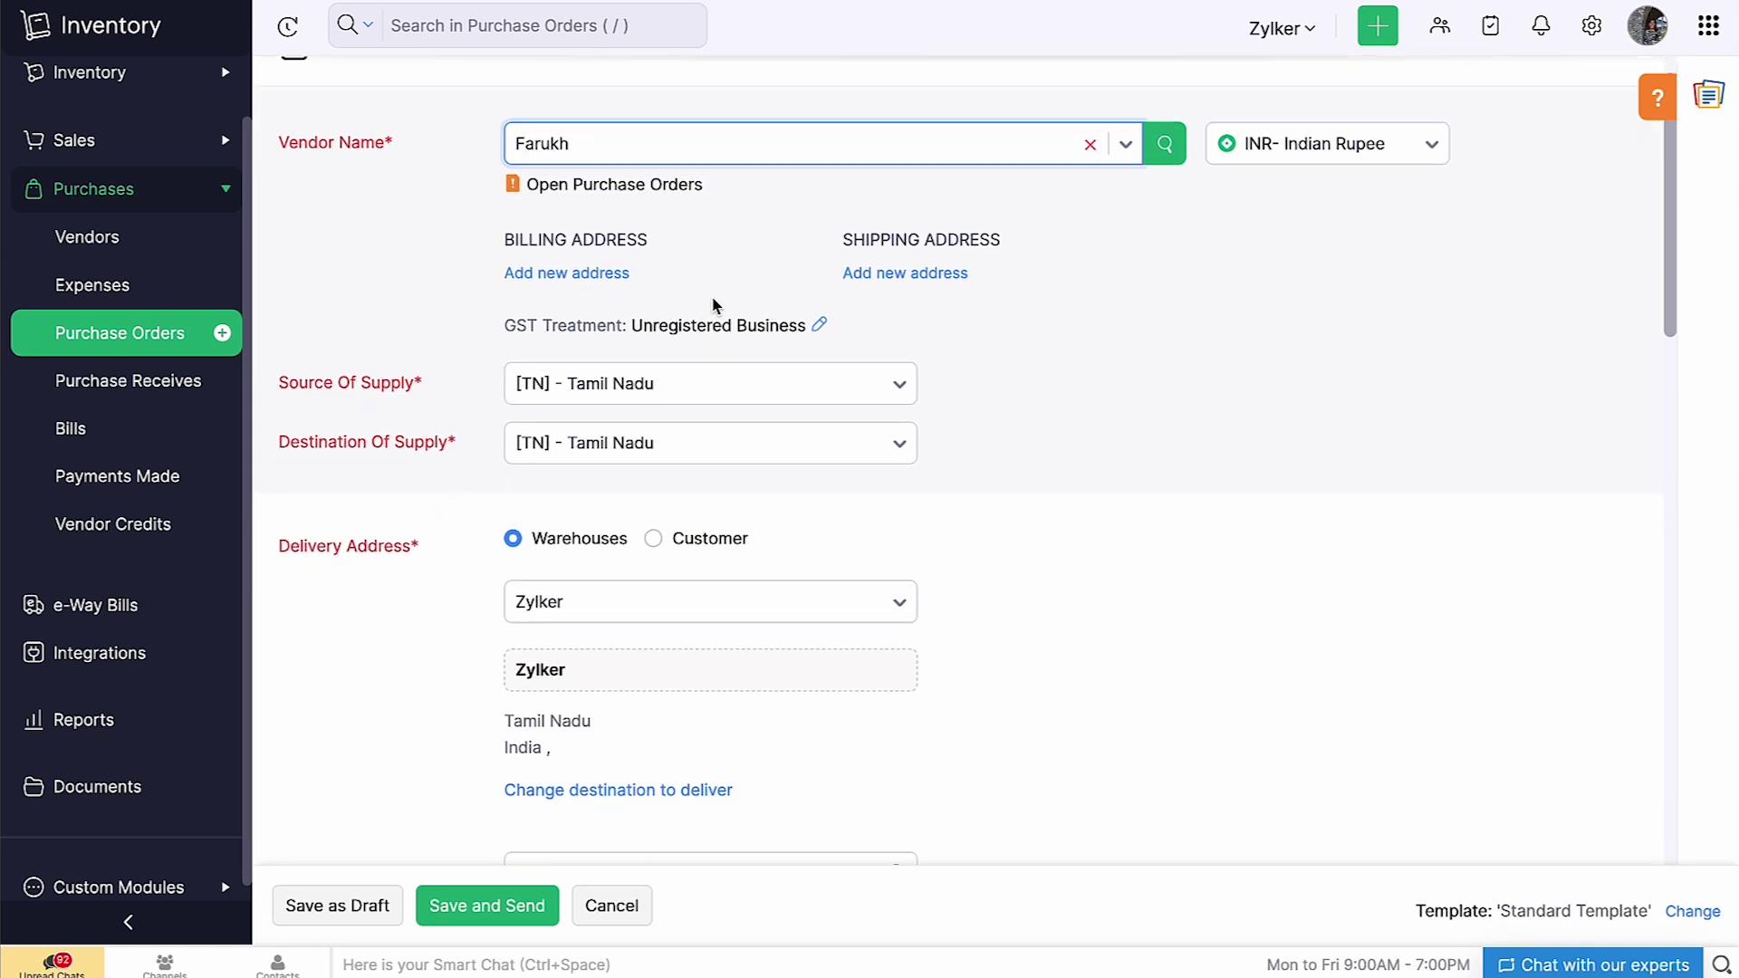
pyautogui.scroll(-6, 713, 304)
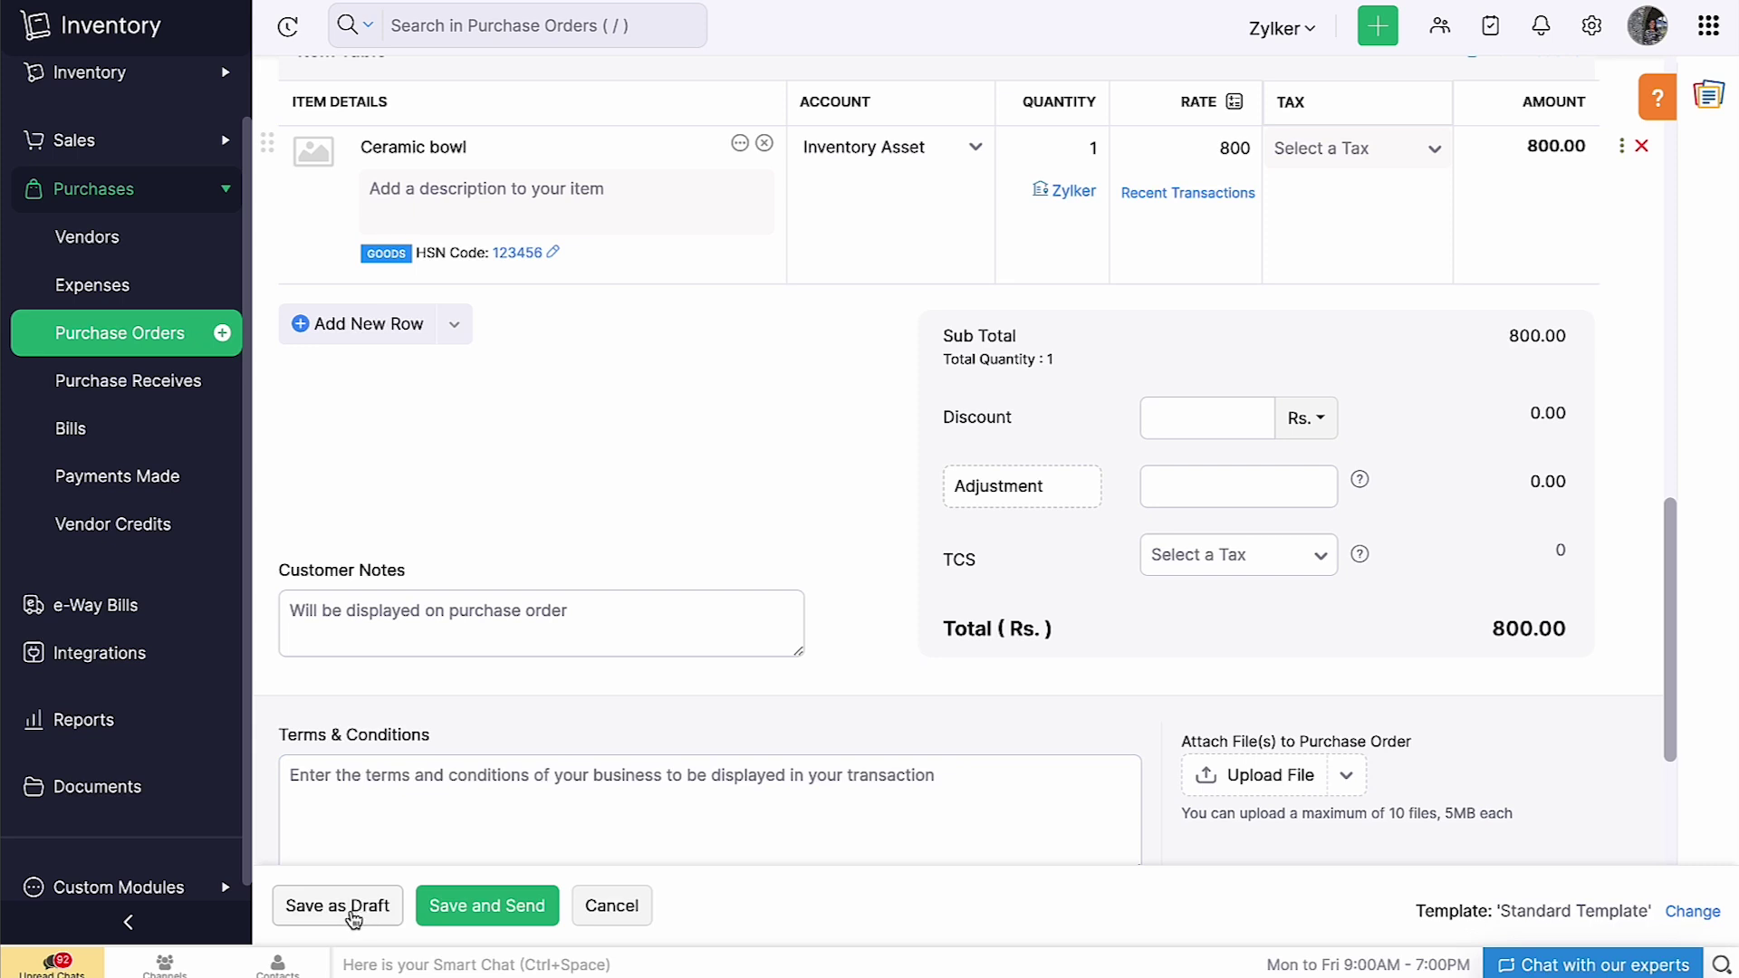
pyautogui.click(458, 913)
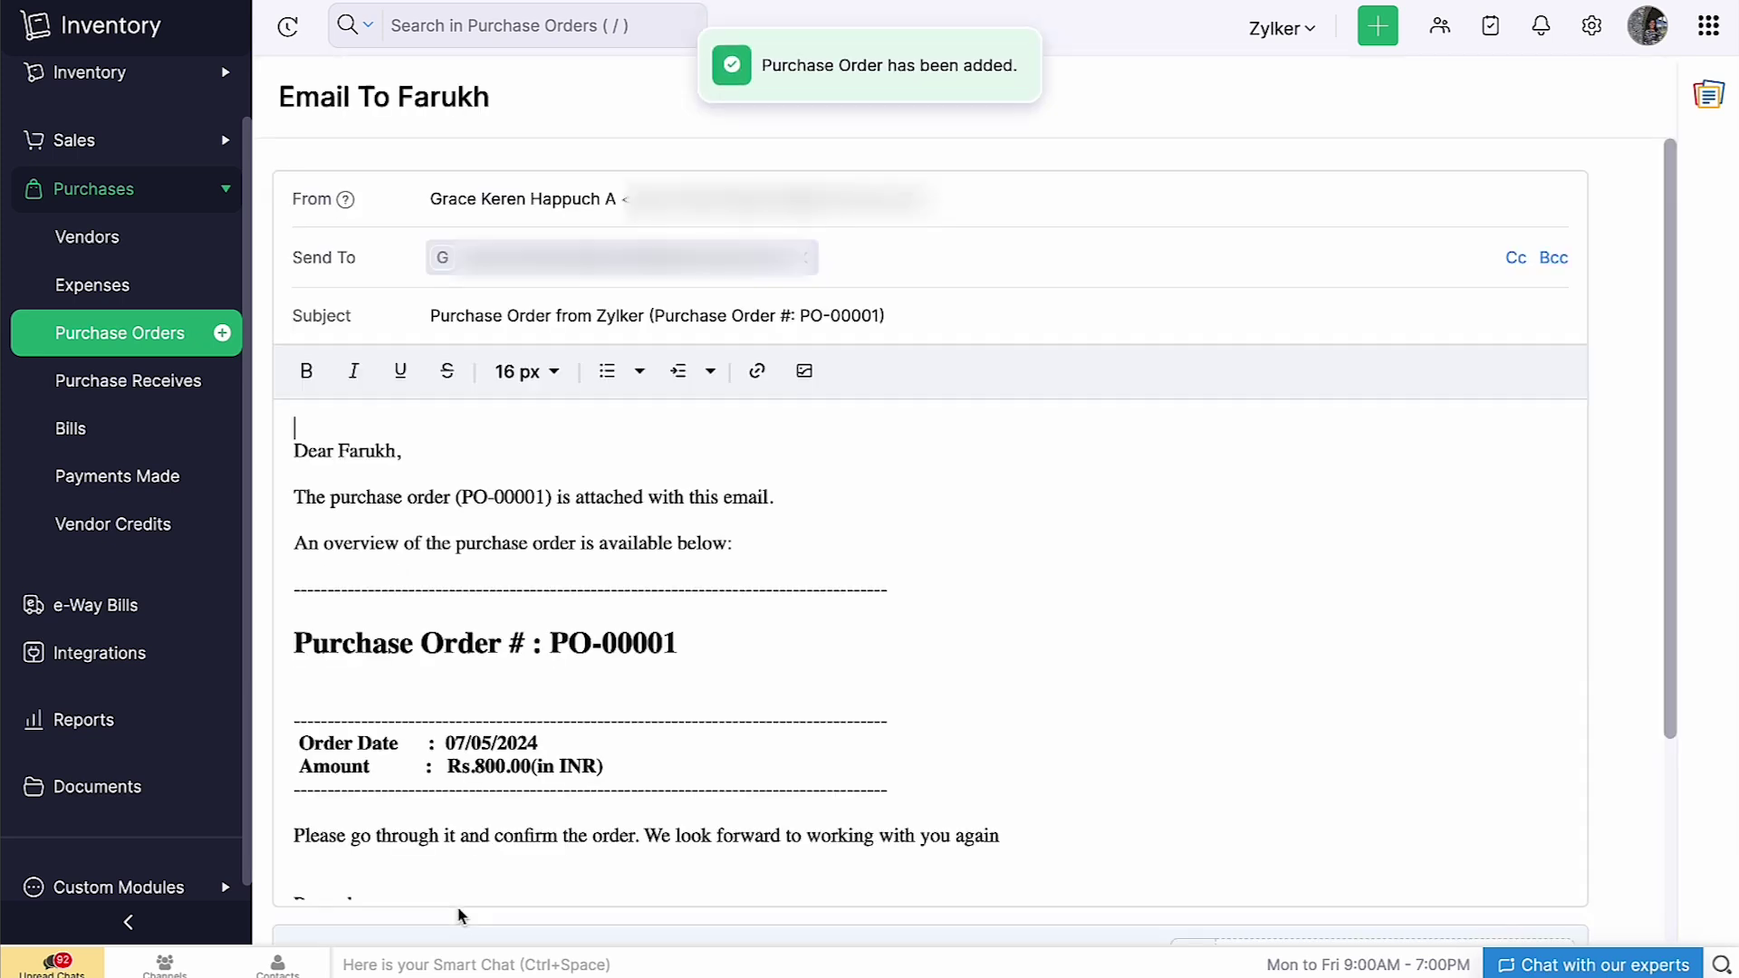
# Email purchase order PO-00001 to the vendor.
pyautogui.scroll(-5, 458, 916)
pyautogui.click(306, 852)
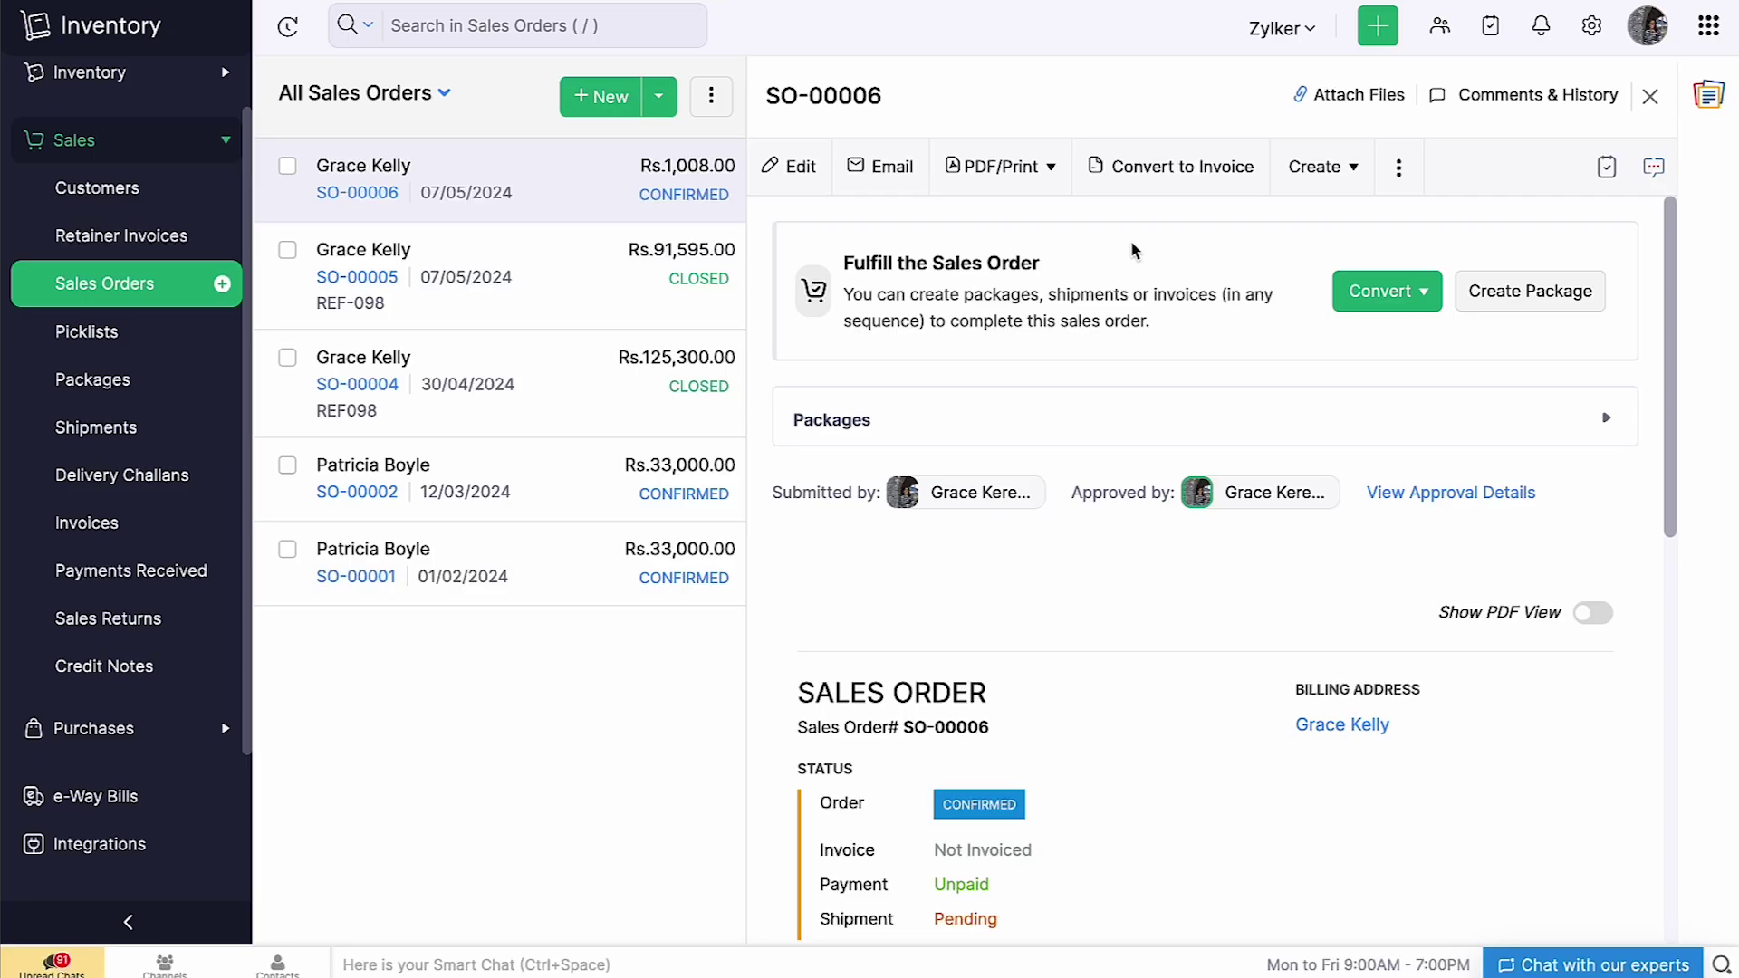
# Create a package from SO-00006 with Package Slip# 23 for one Ceramic bowl and save it.
pyautogui.click(1332, 179)
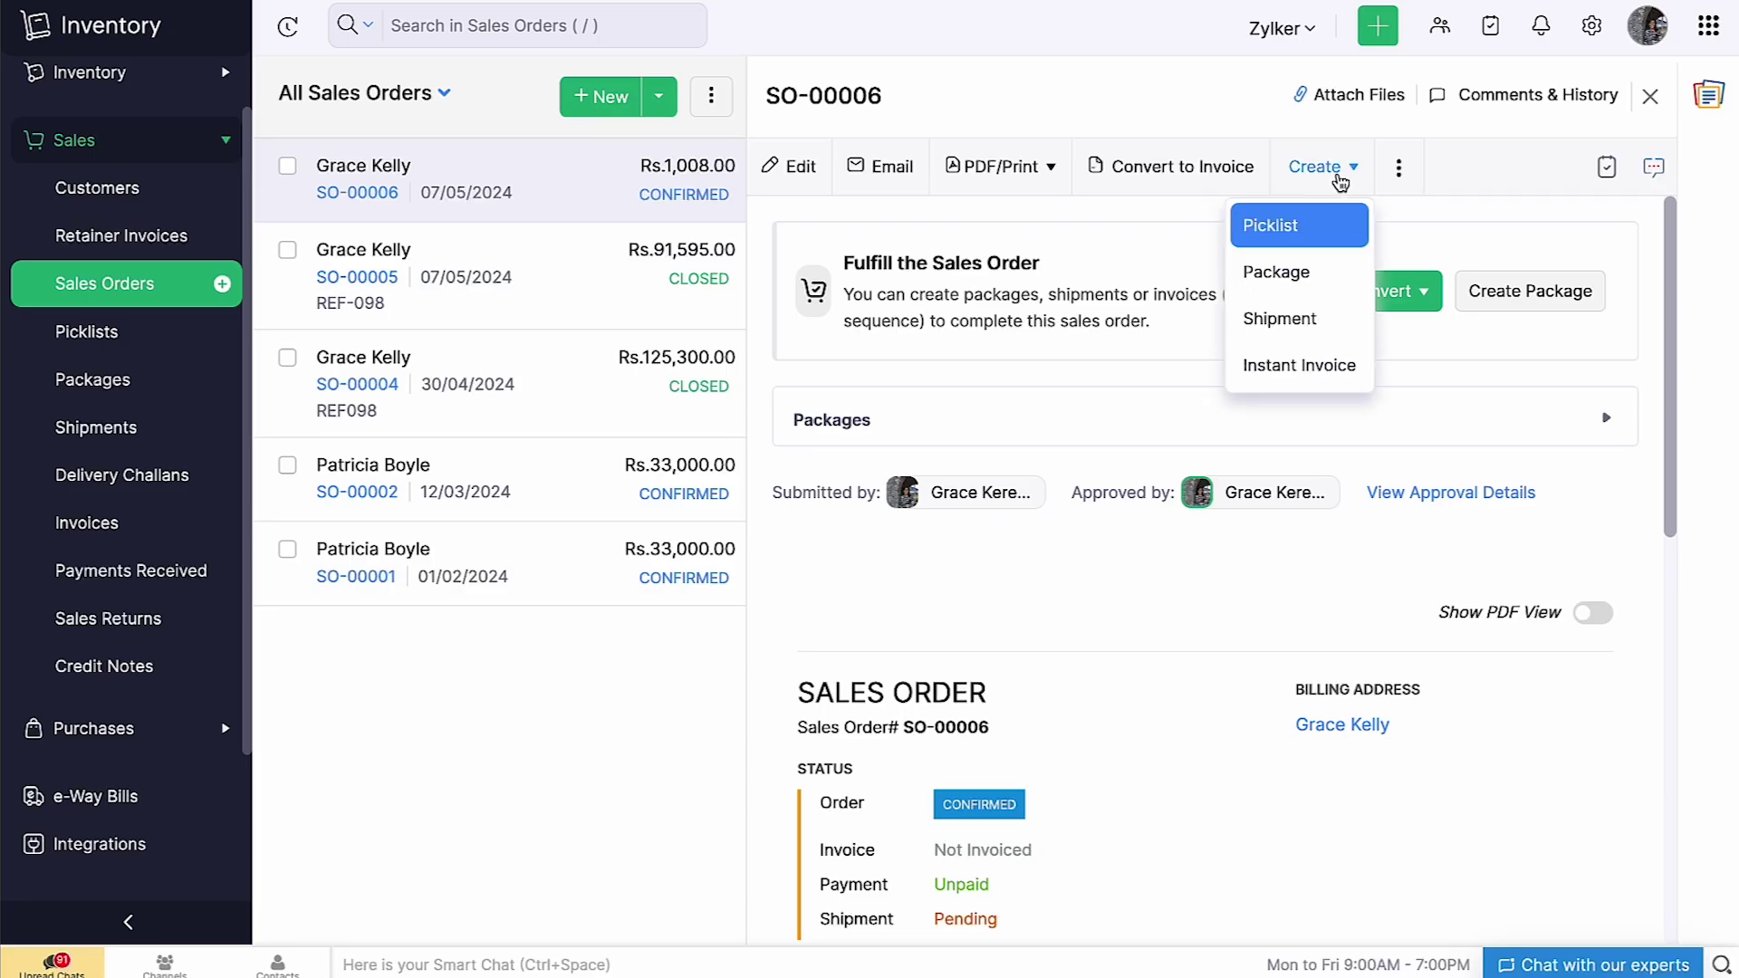
pyautogui.click(1334, 269)
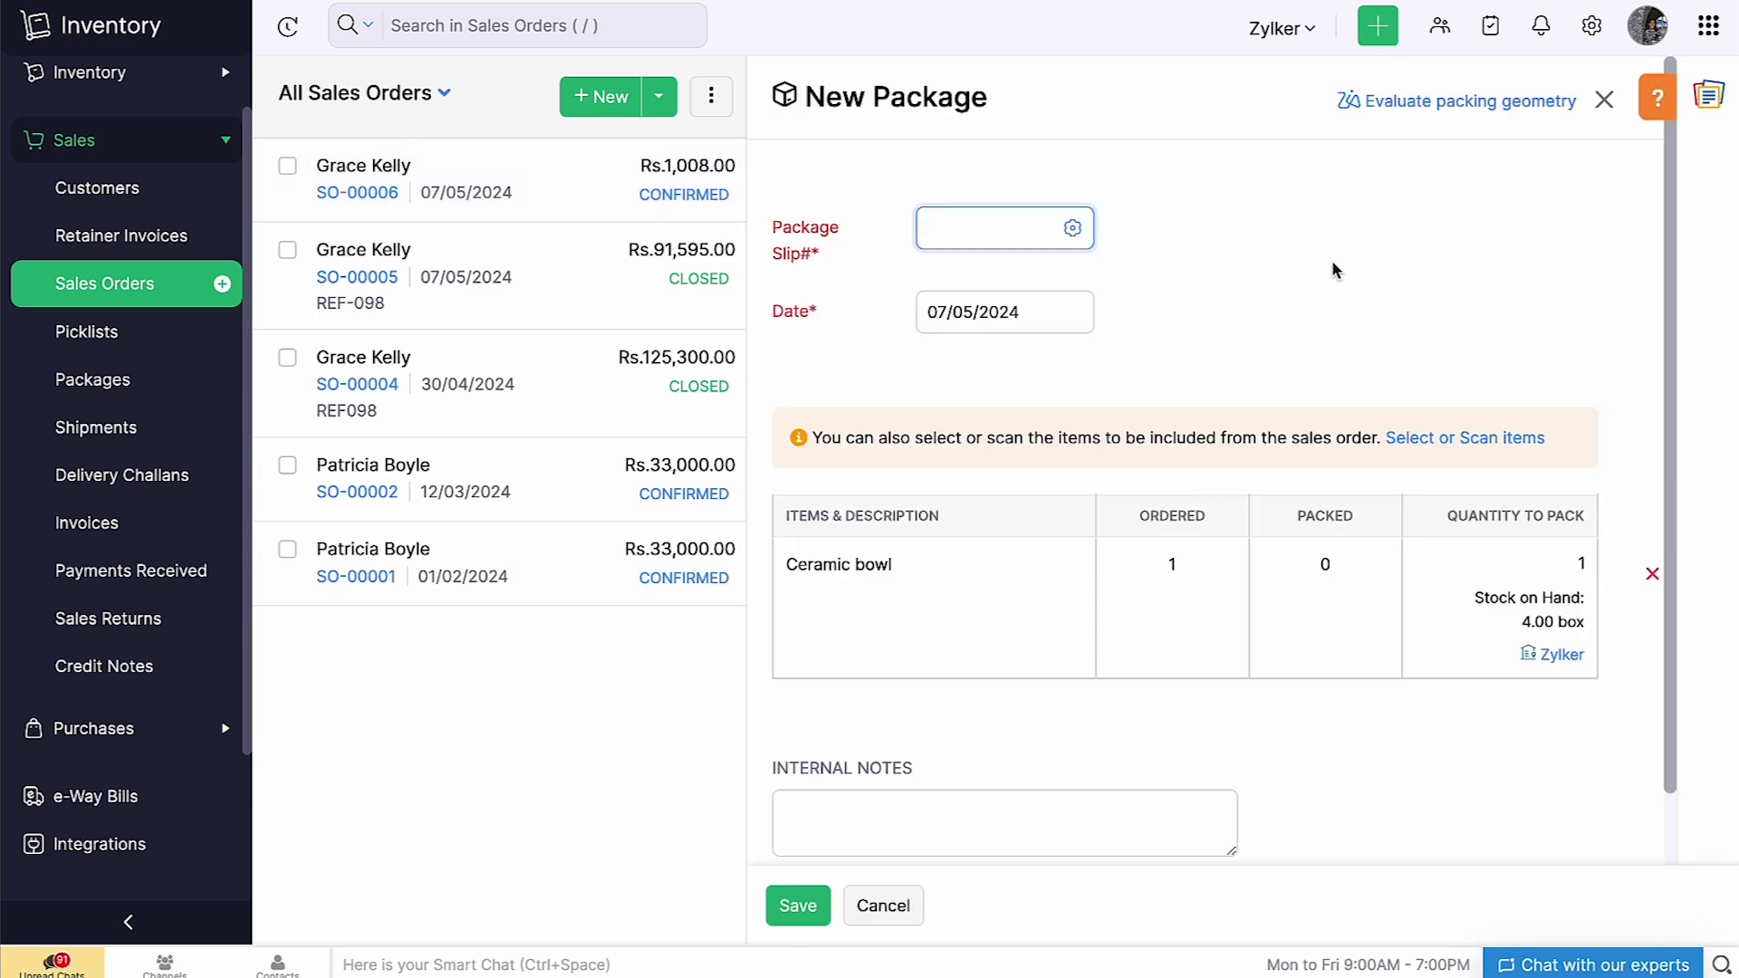
pyautogui.write('23')
pyautogui.scroll(-1, 1434, 445)
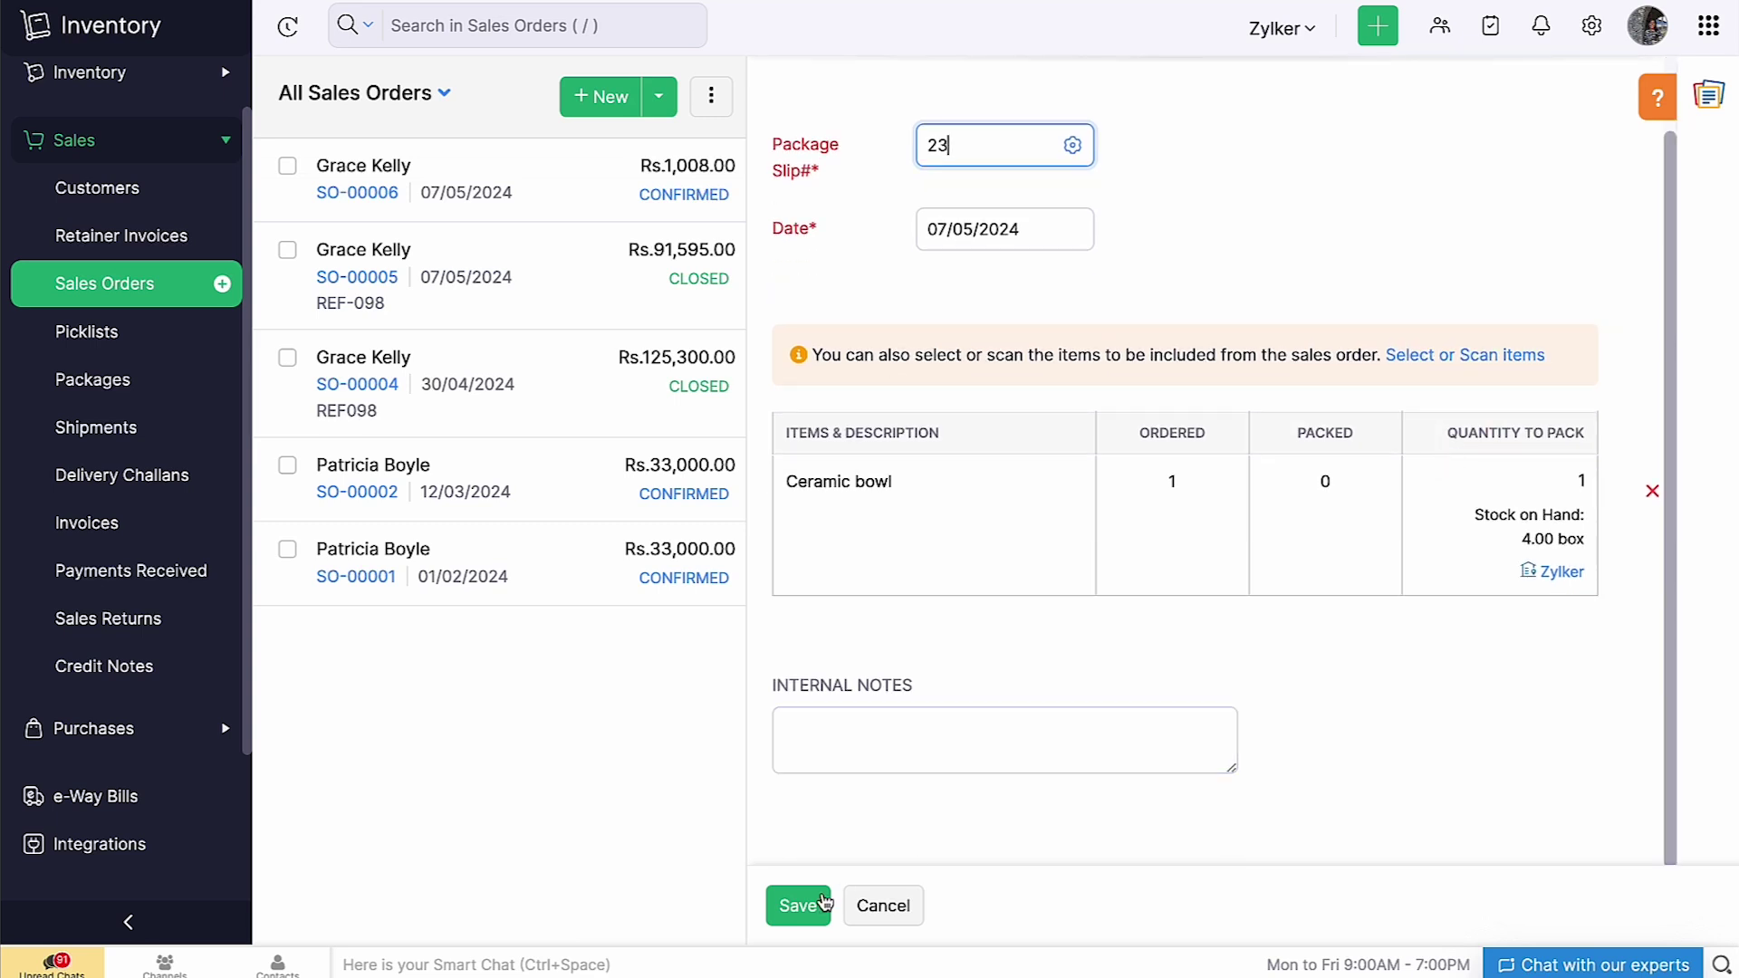
pyautogui.click(819, 901)
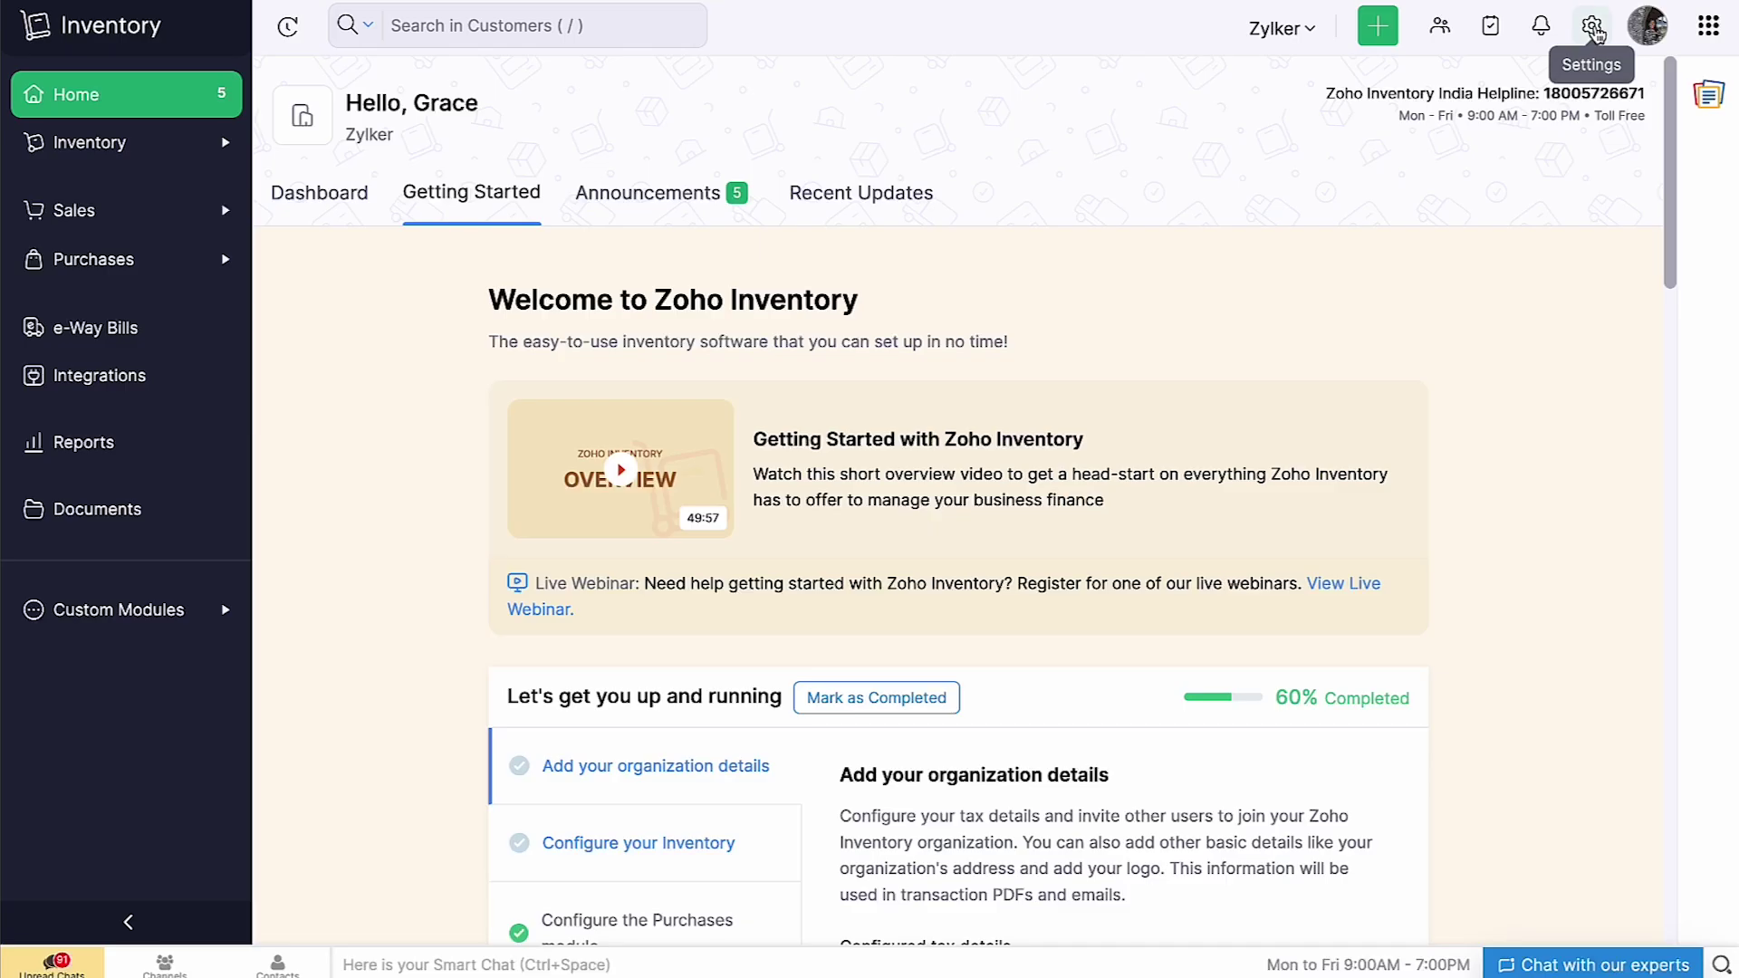
# In Settings > Sales Orders, close sales orders when shipment is fulfilled.
pyautogui.click(1593, 27)
pyautogui.scroll(-3, 540, 579)
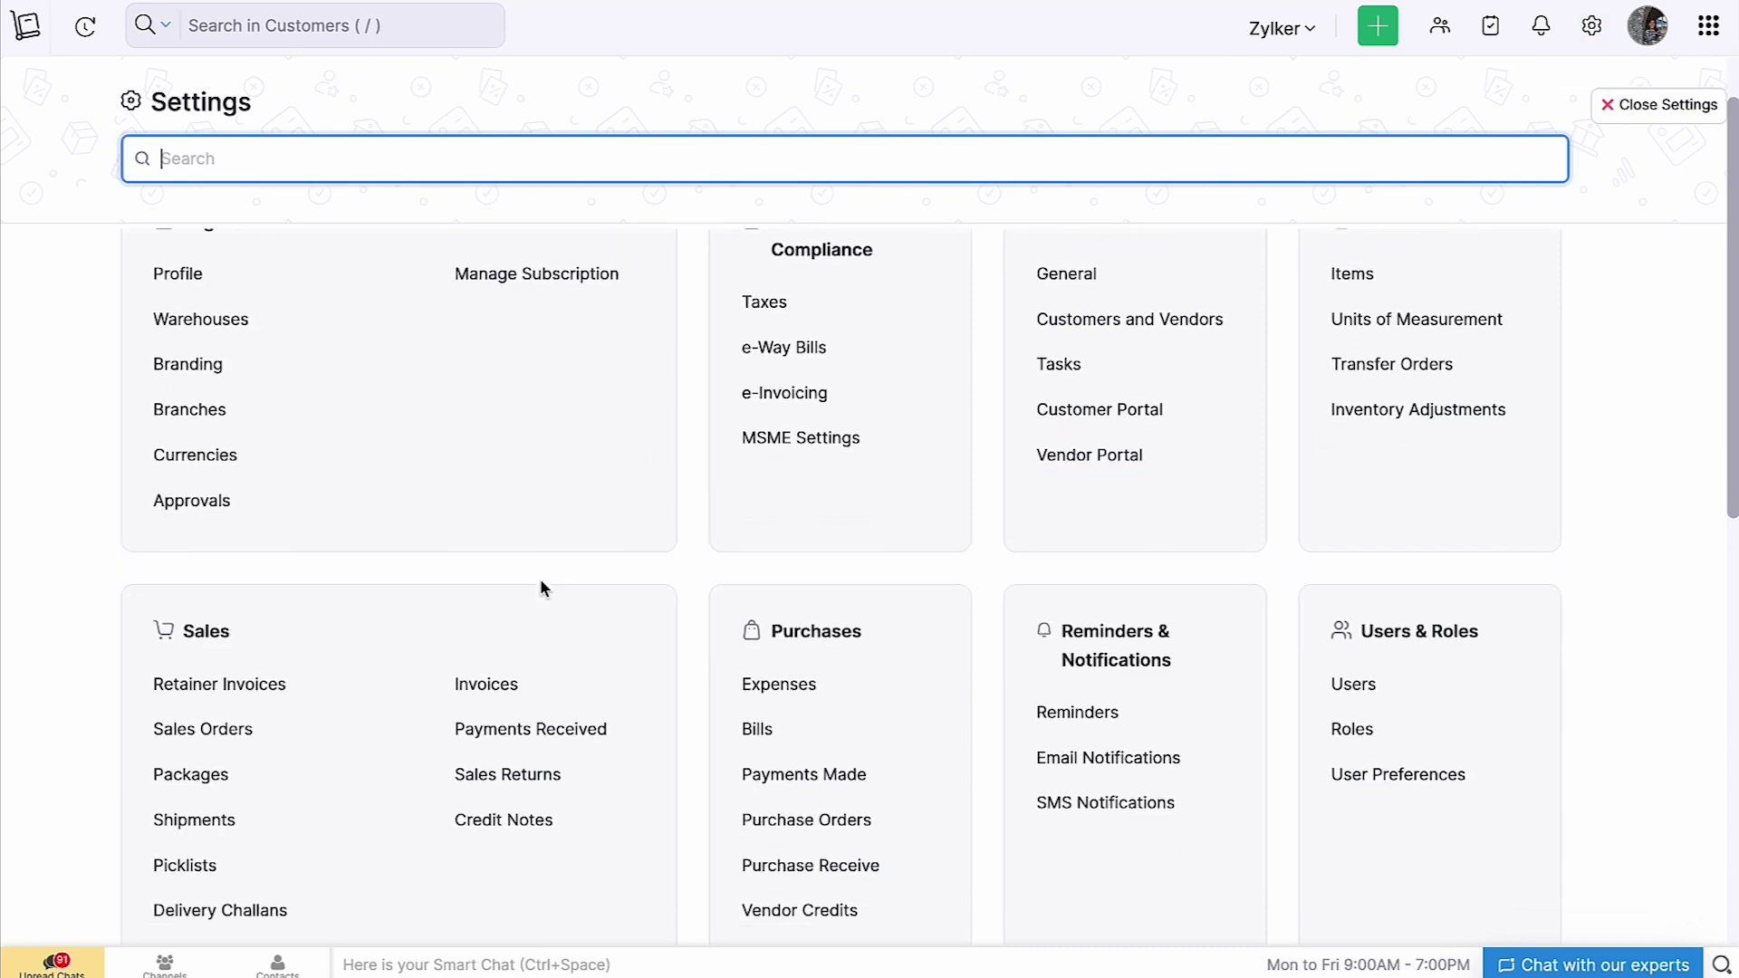
pyautogui.click(237, 543)
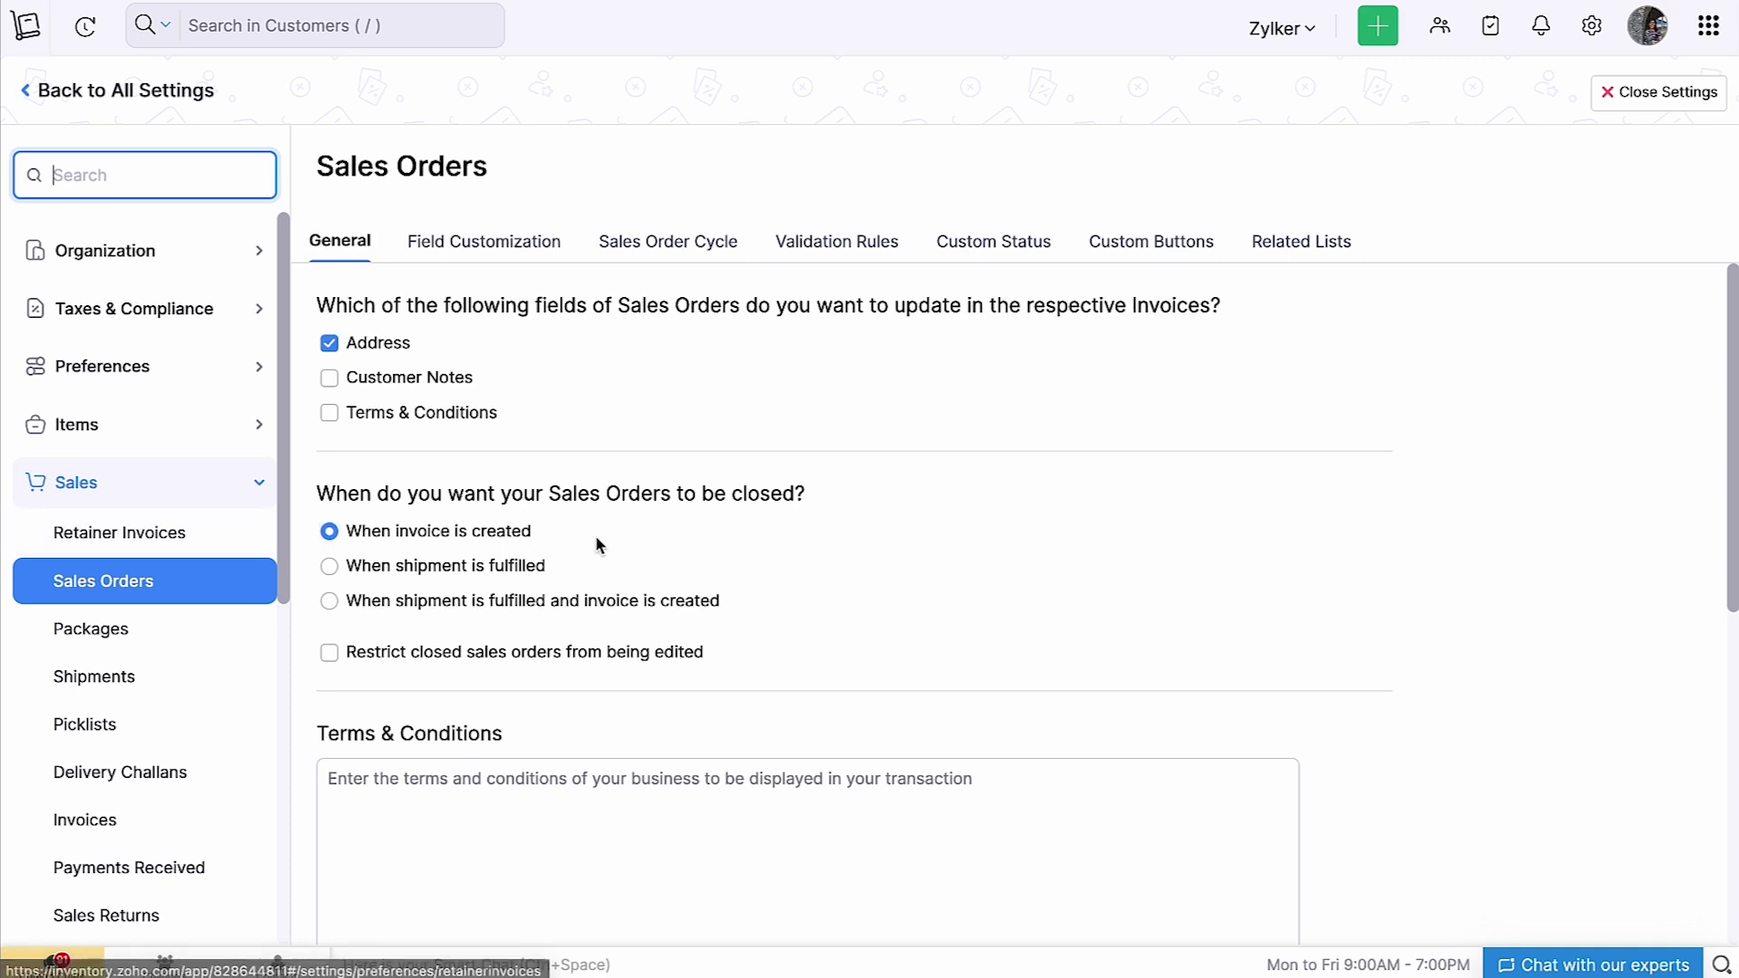
pyautogui.scroll(-2, 595, 535)
pyautogui.click(508, 379)
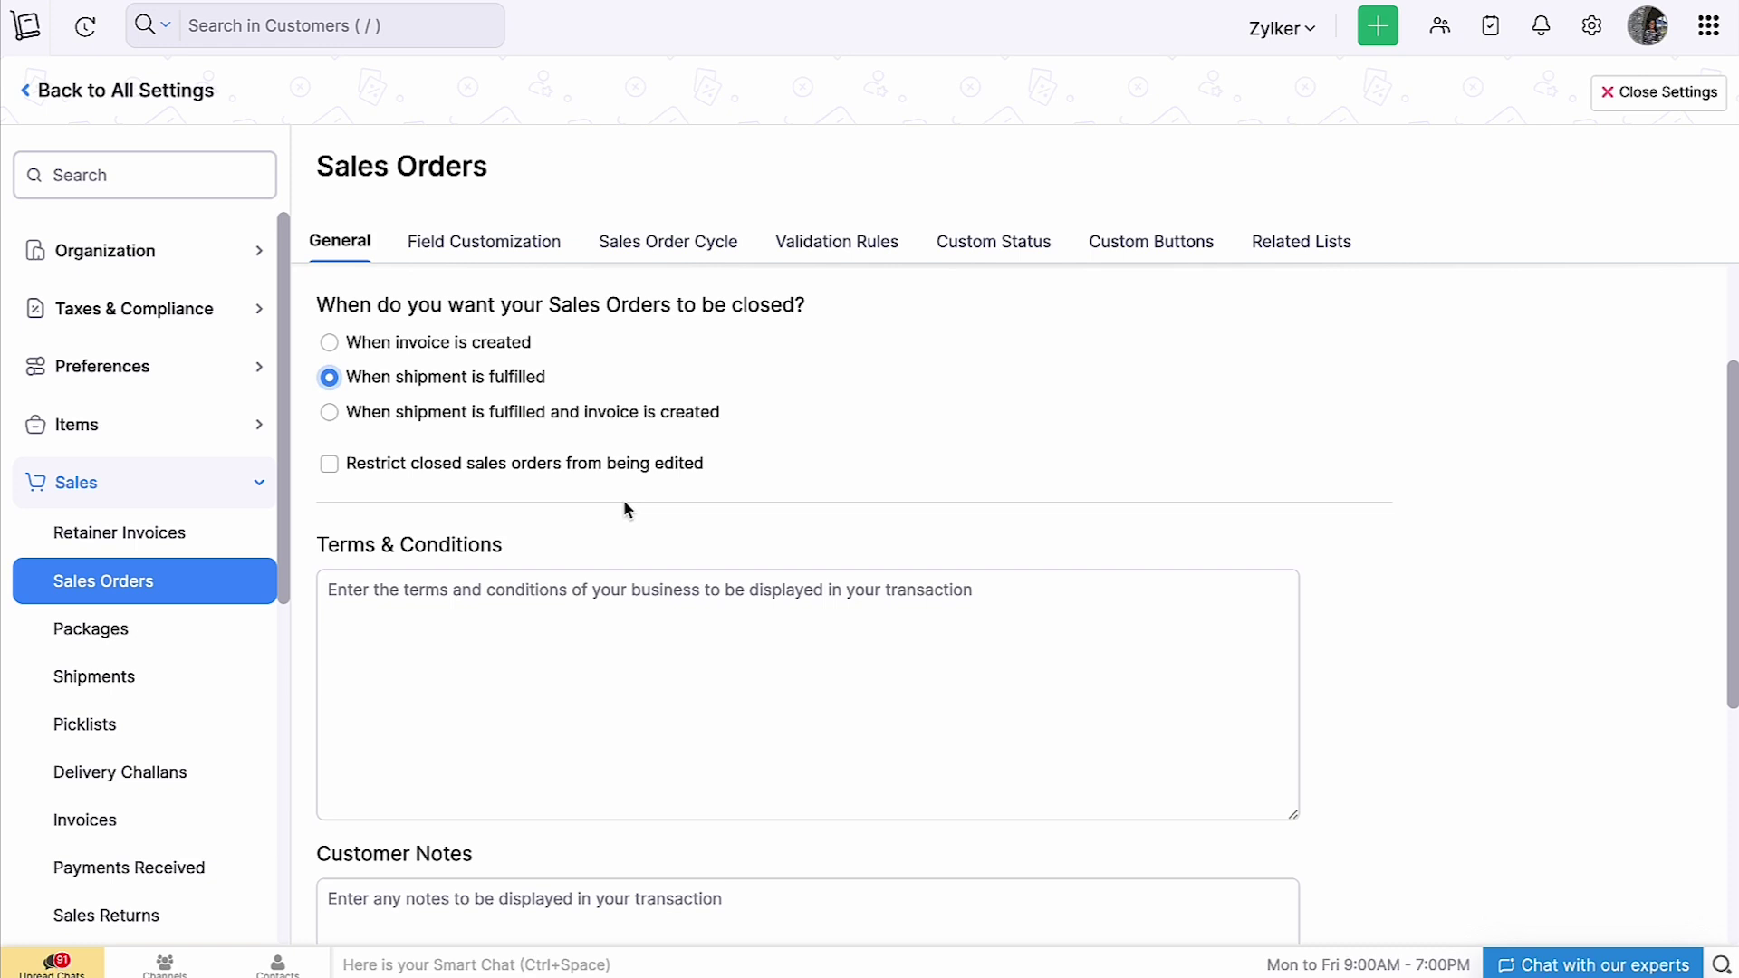
pyautogui.scroll(-1, 625, 509)
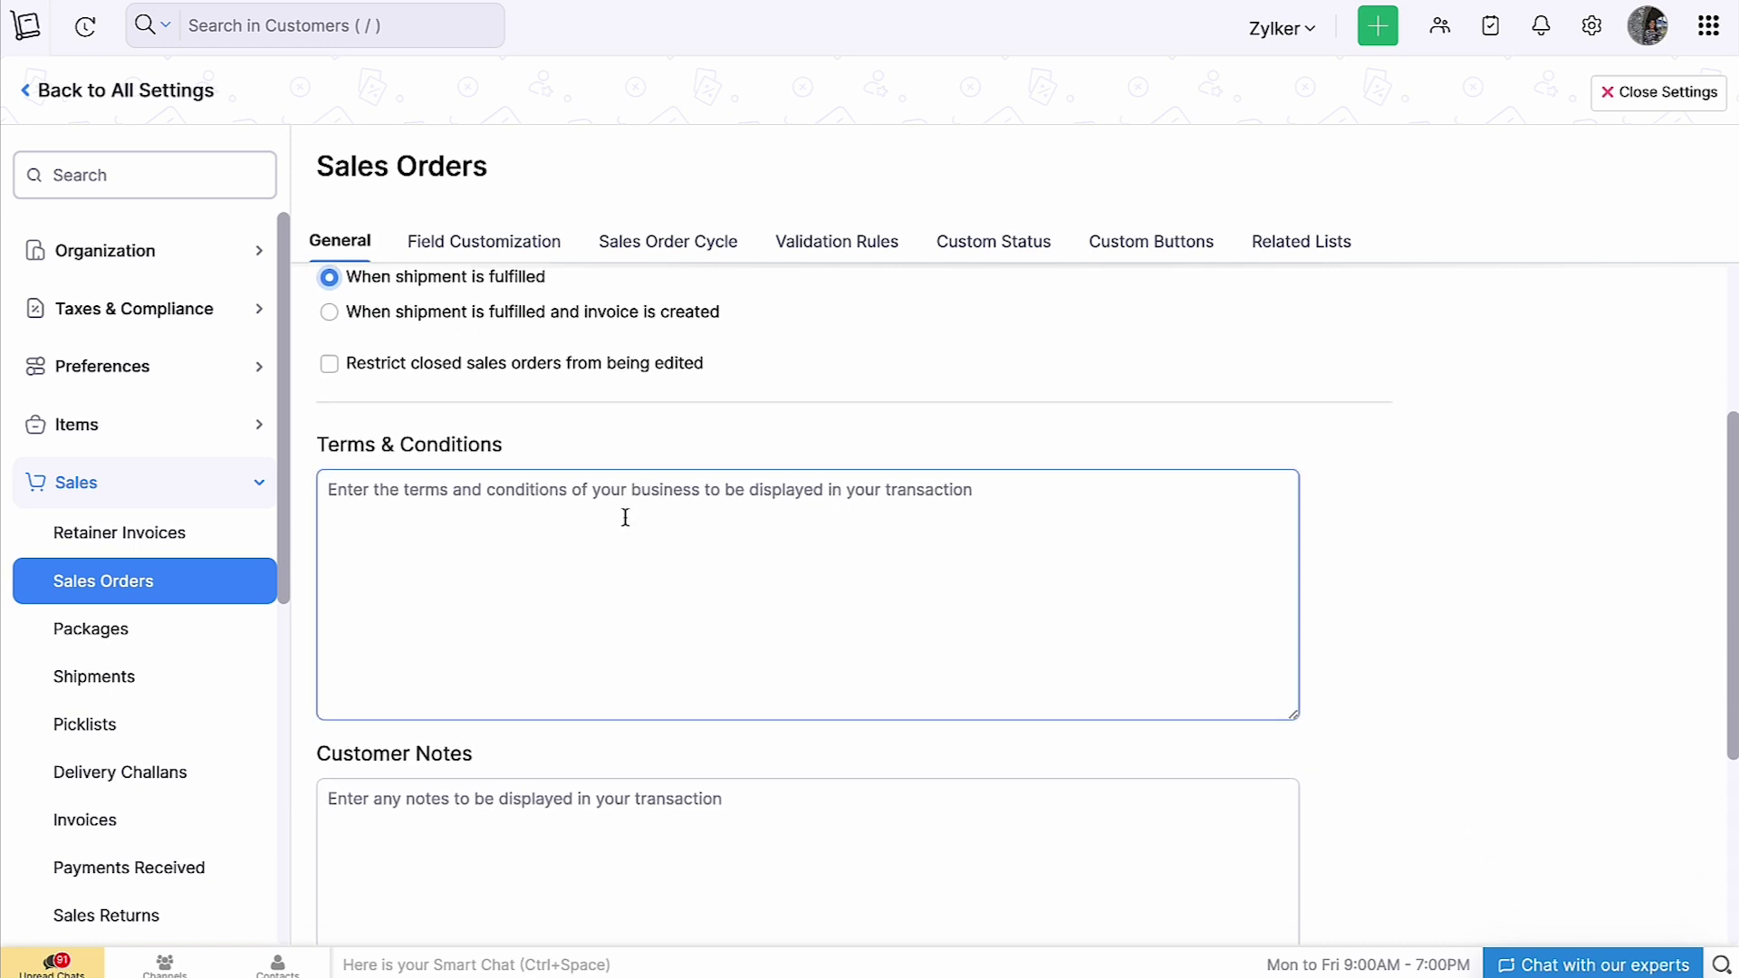
pyautogui.scroll(-3, 625, 517)
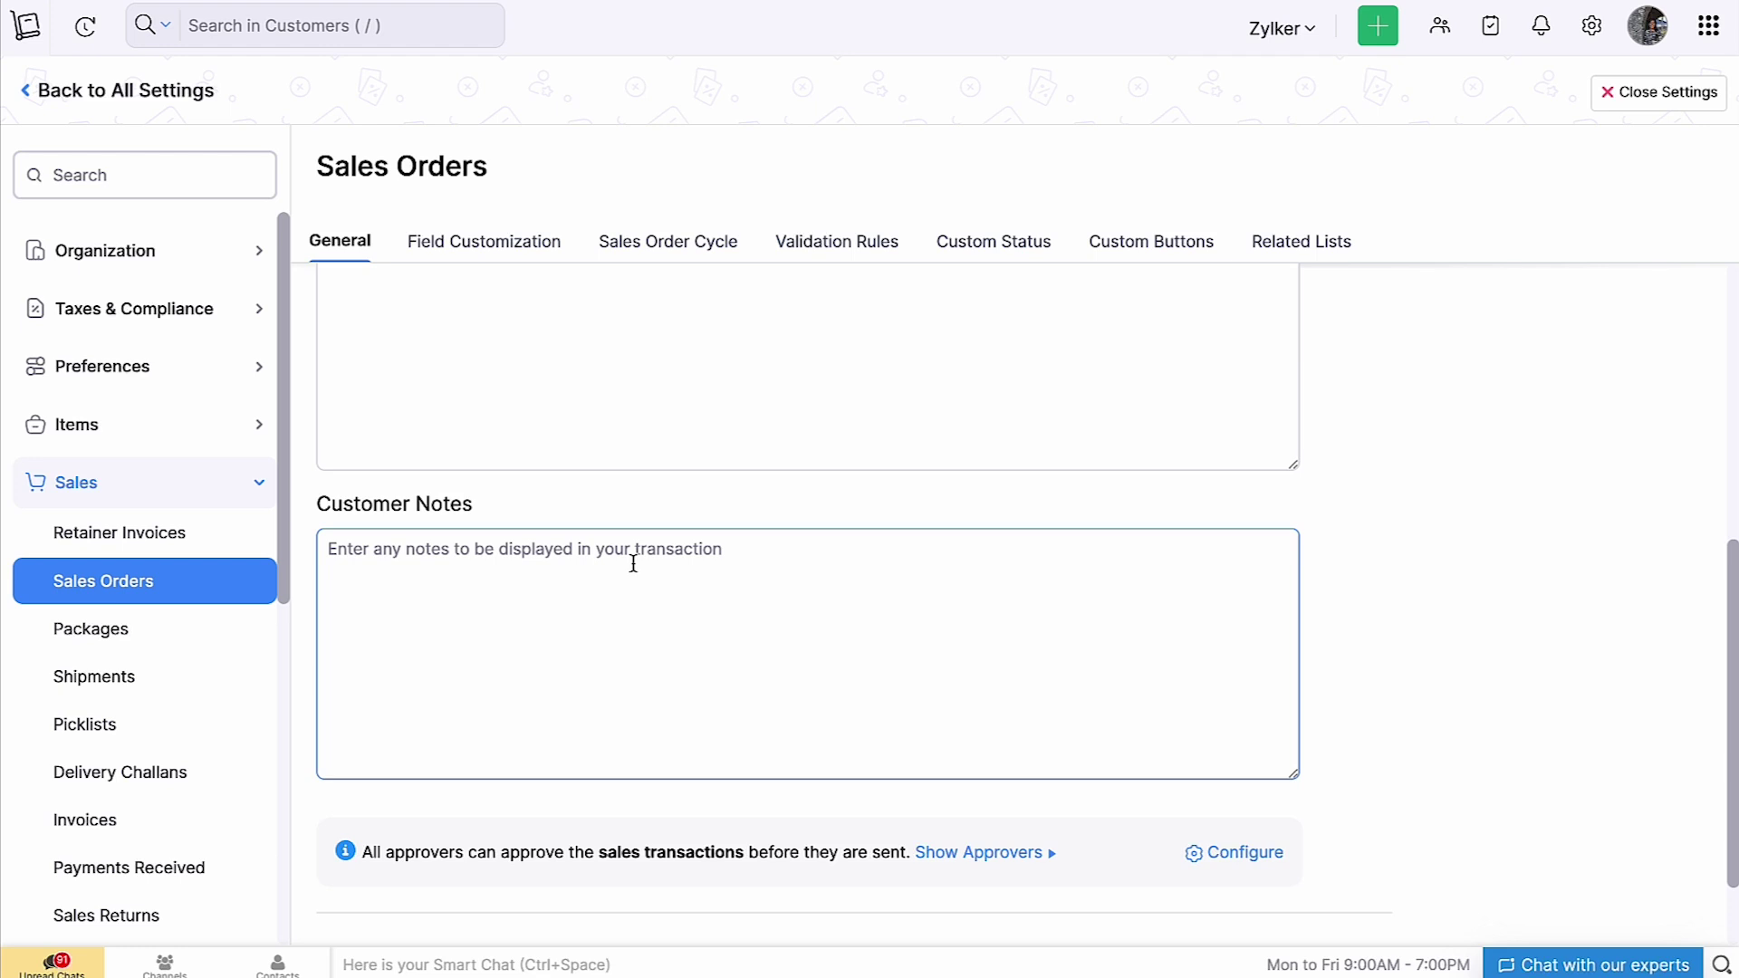
# Start a new sales order validation rule named 'Sales Order Validation'.
pyautogui.click(512, 263)
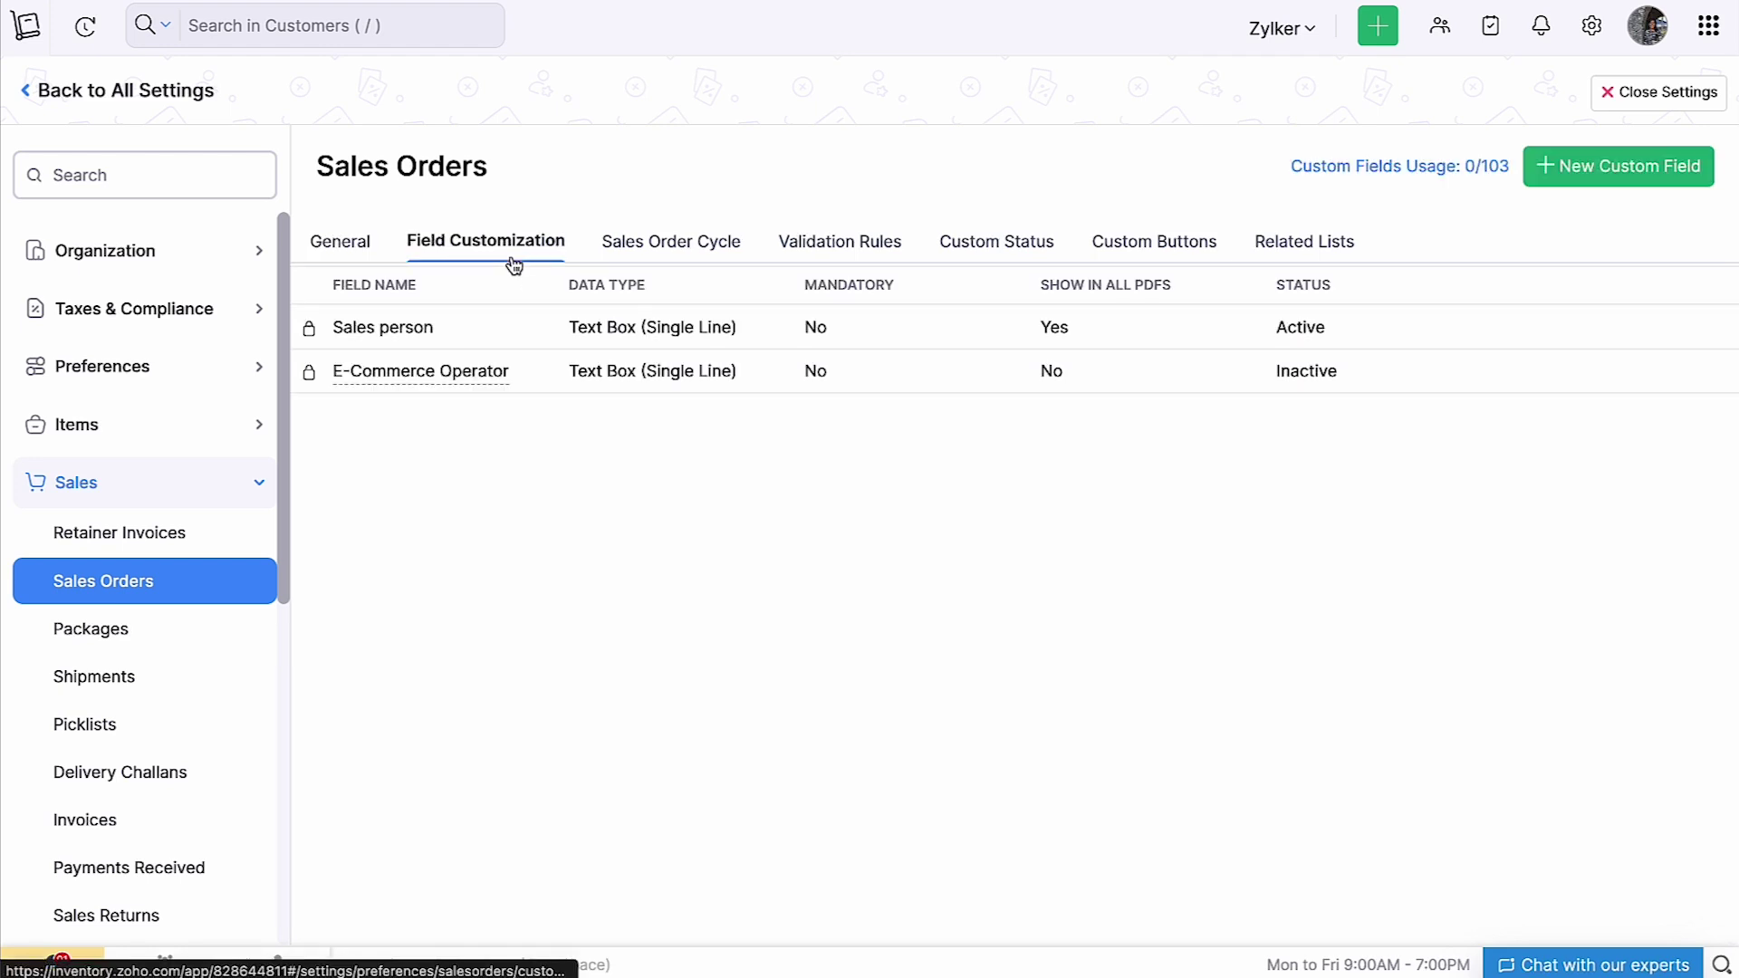
pyautogui.click(847, 258)
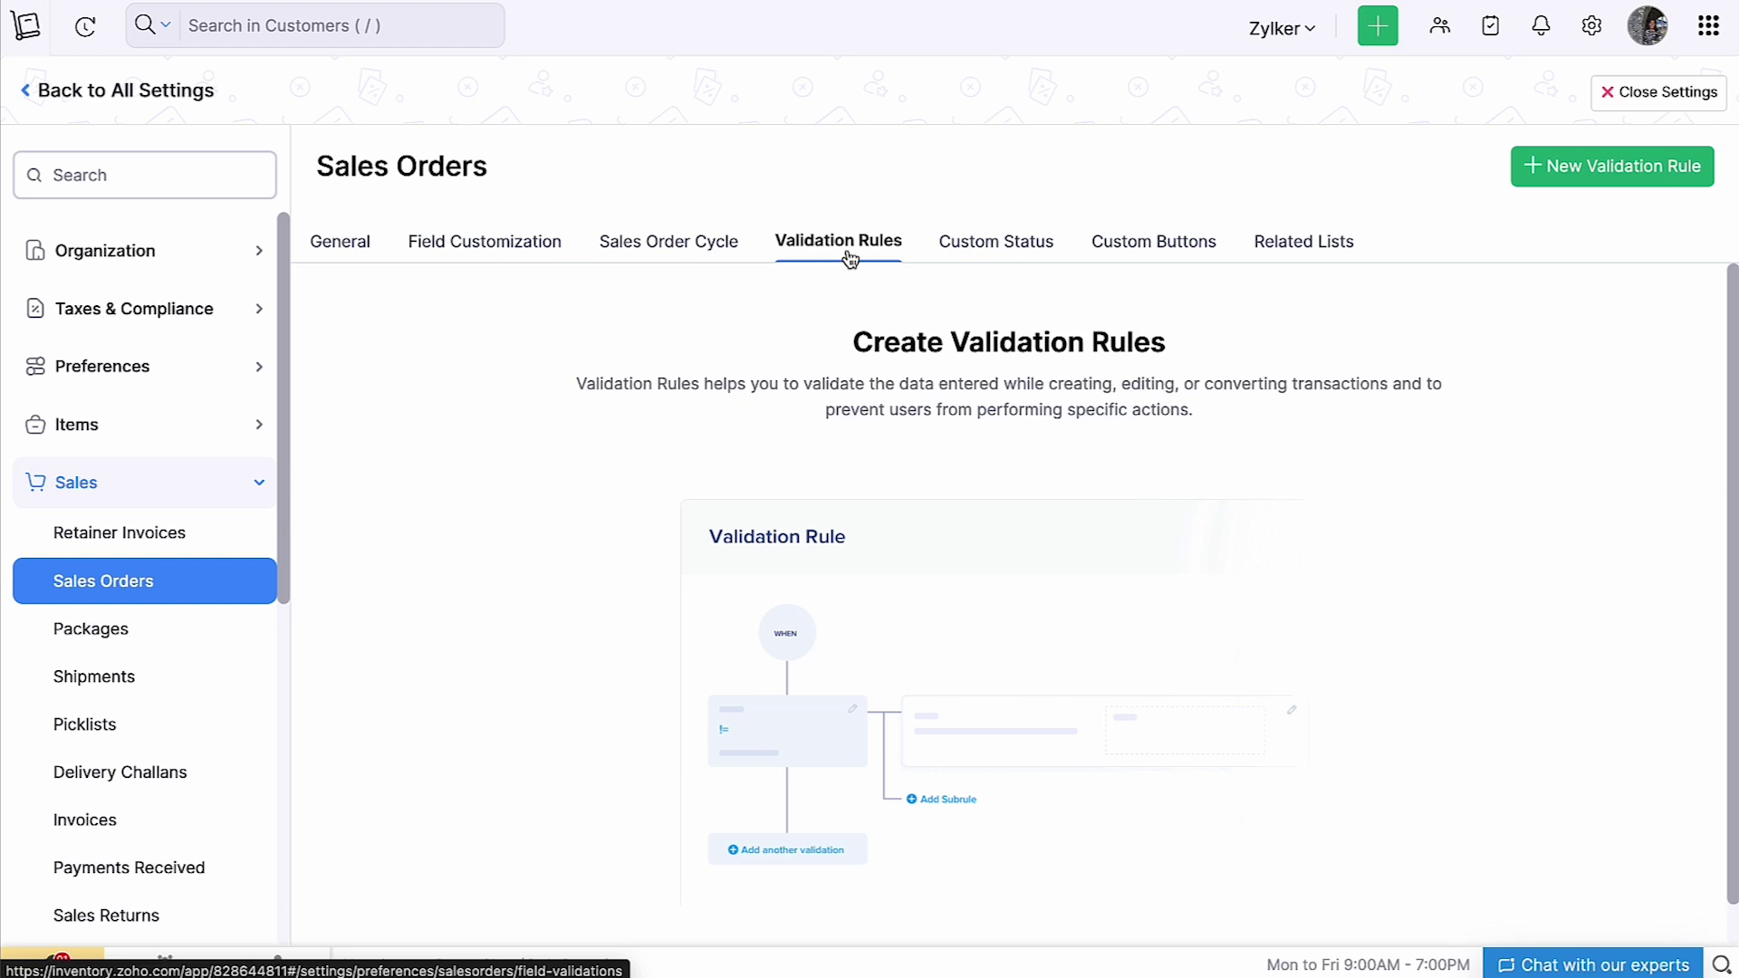
pyautogui.click(1623, 181)
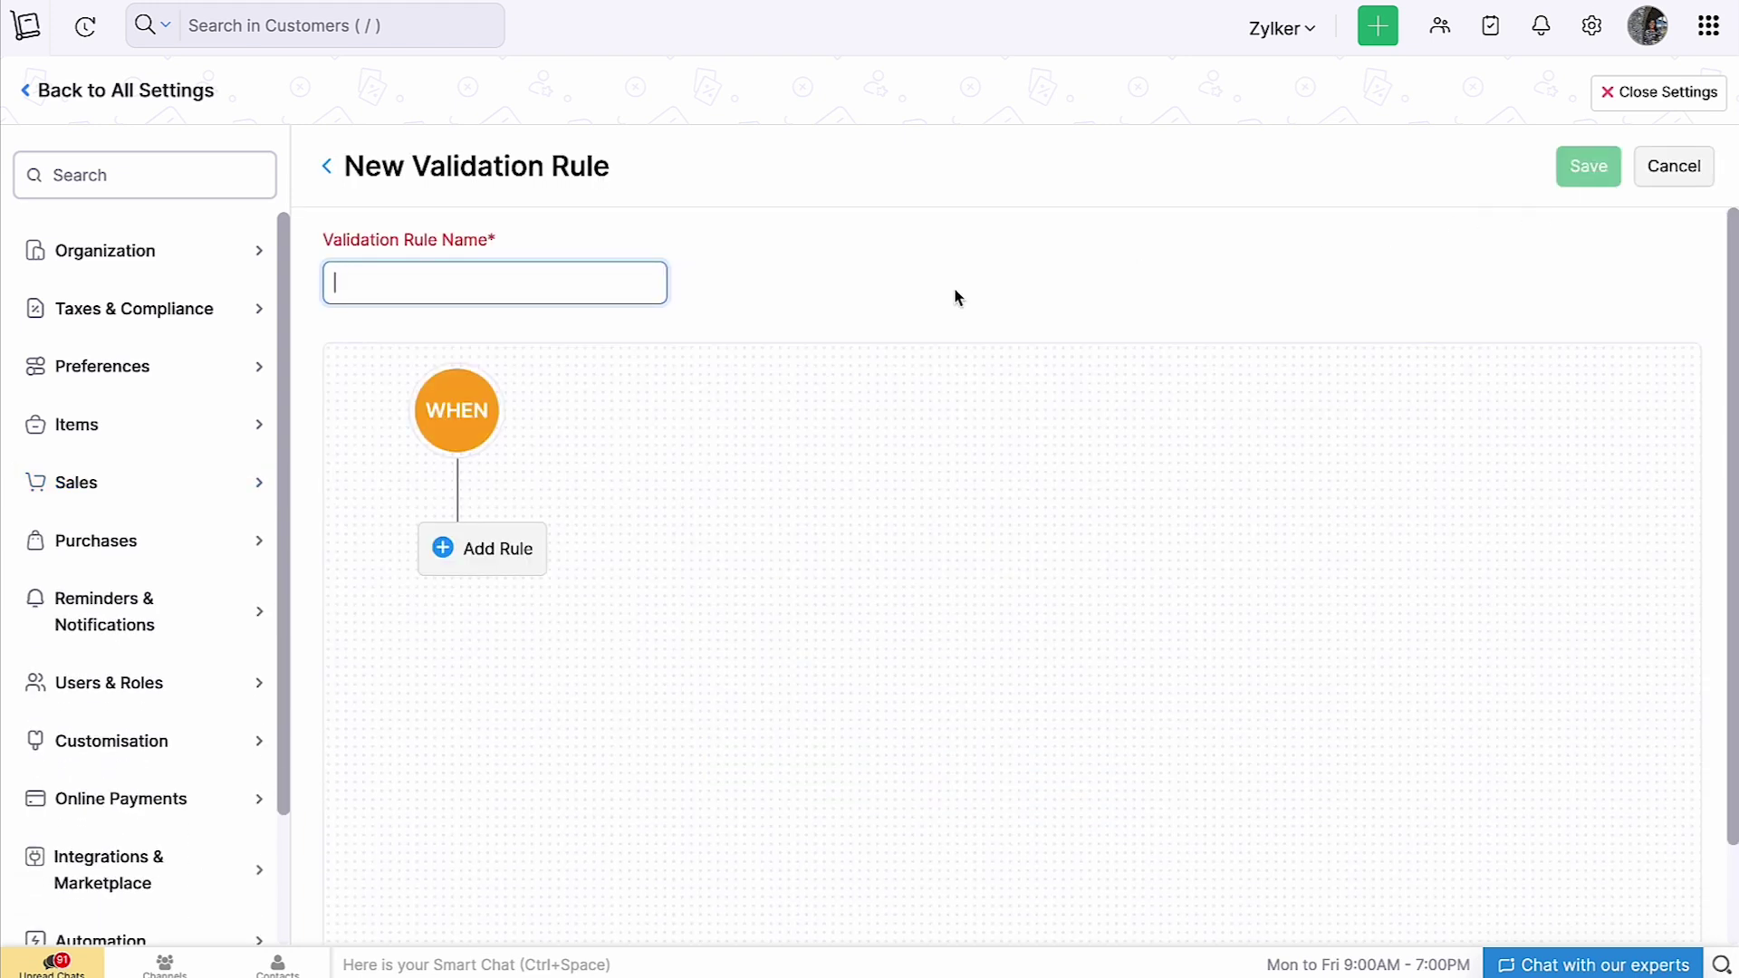
pyautogui.write('Sales Order Validation')
# Add the condition Status is Draft with alert message 'Success' and save the rule.
pyautogui.click(481, 543)
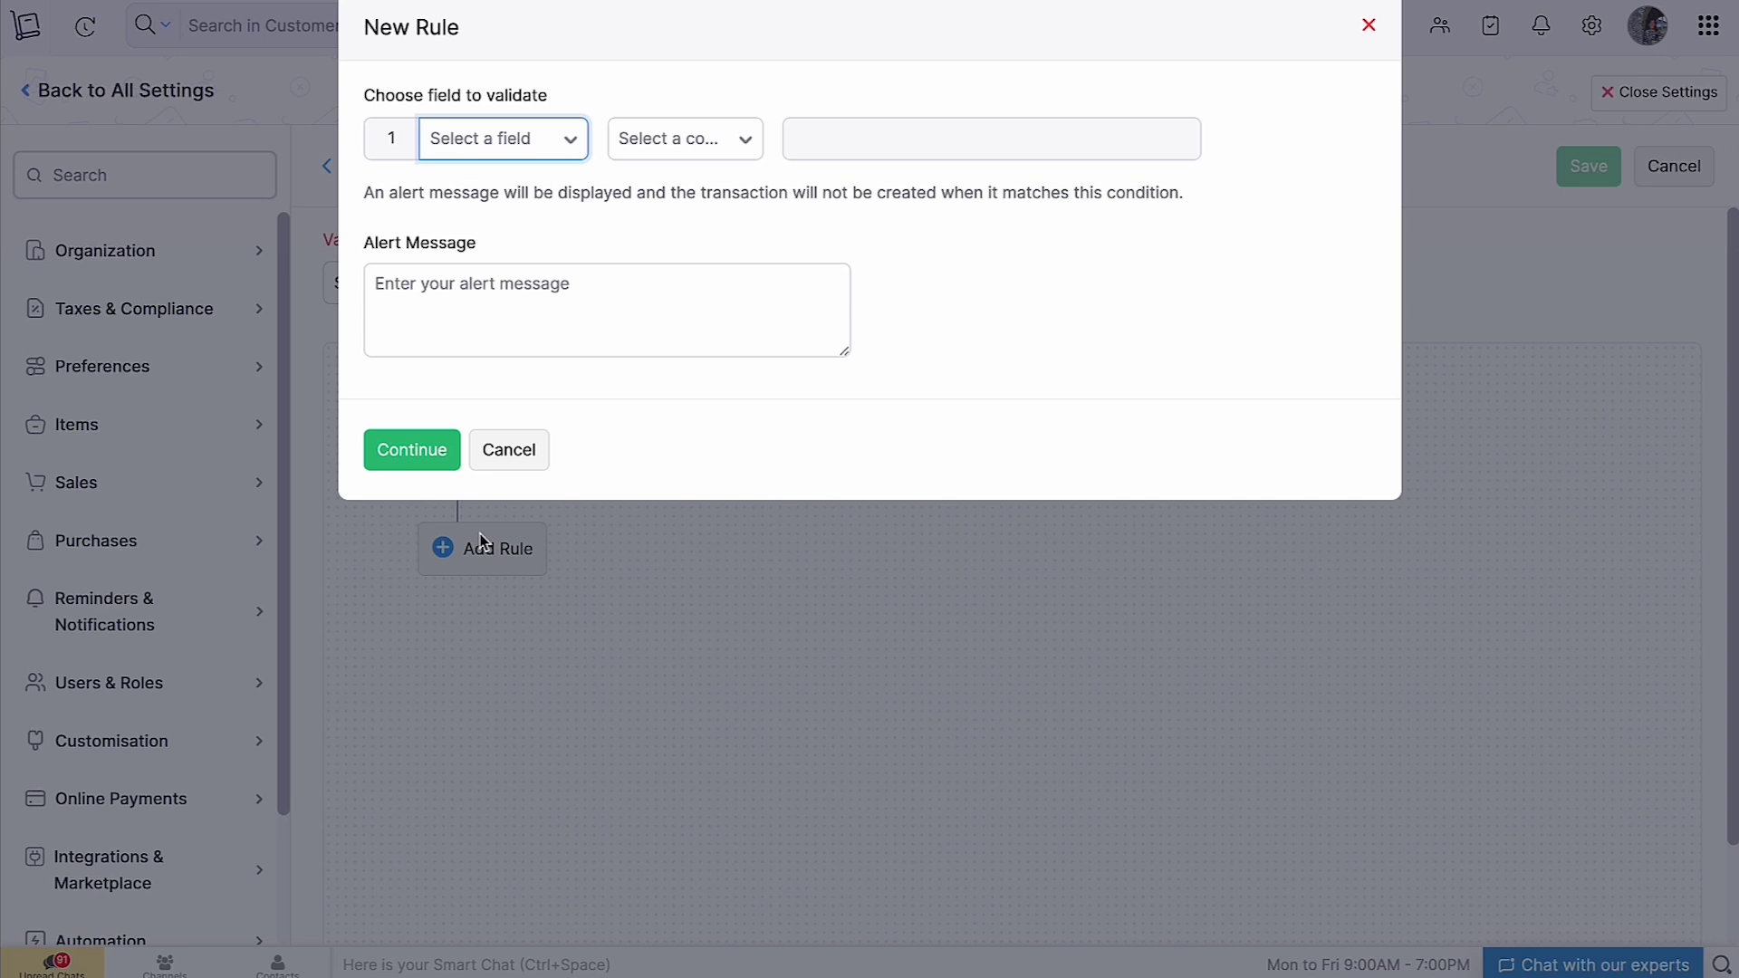
pyautogui.click(528, 160)
pyautogui.scroll(-1, 589, 299)
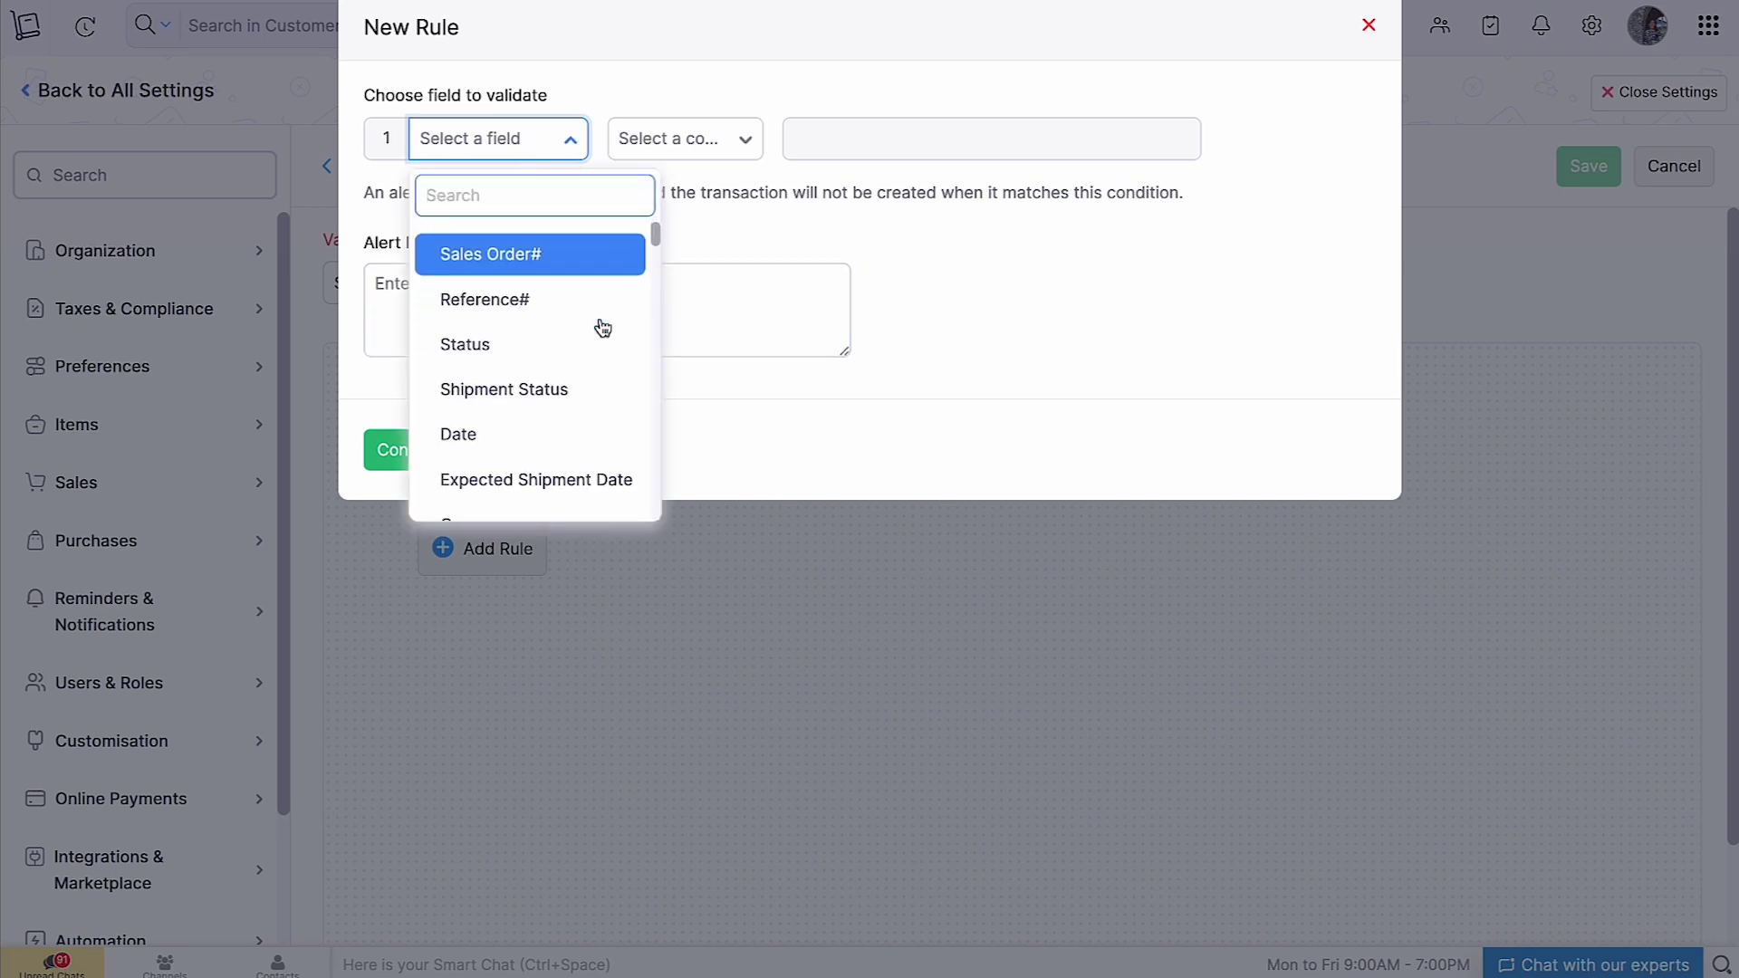
pyautogui.click(601, 346)
pyautogui.click(703, 140)
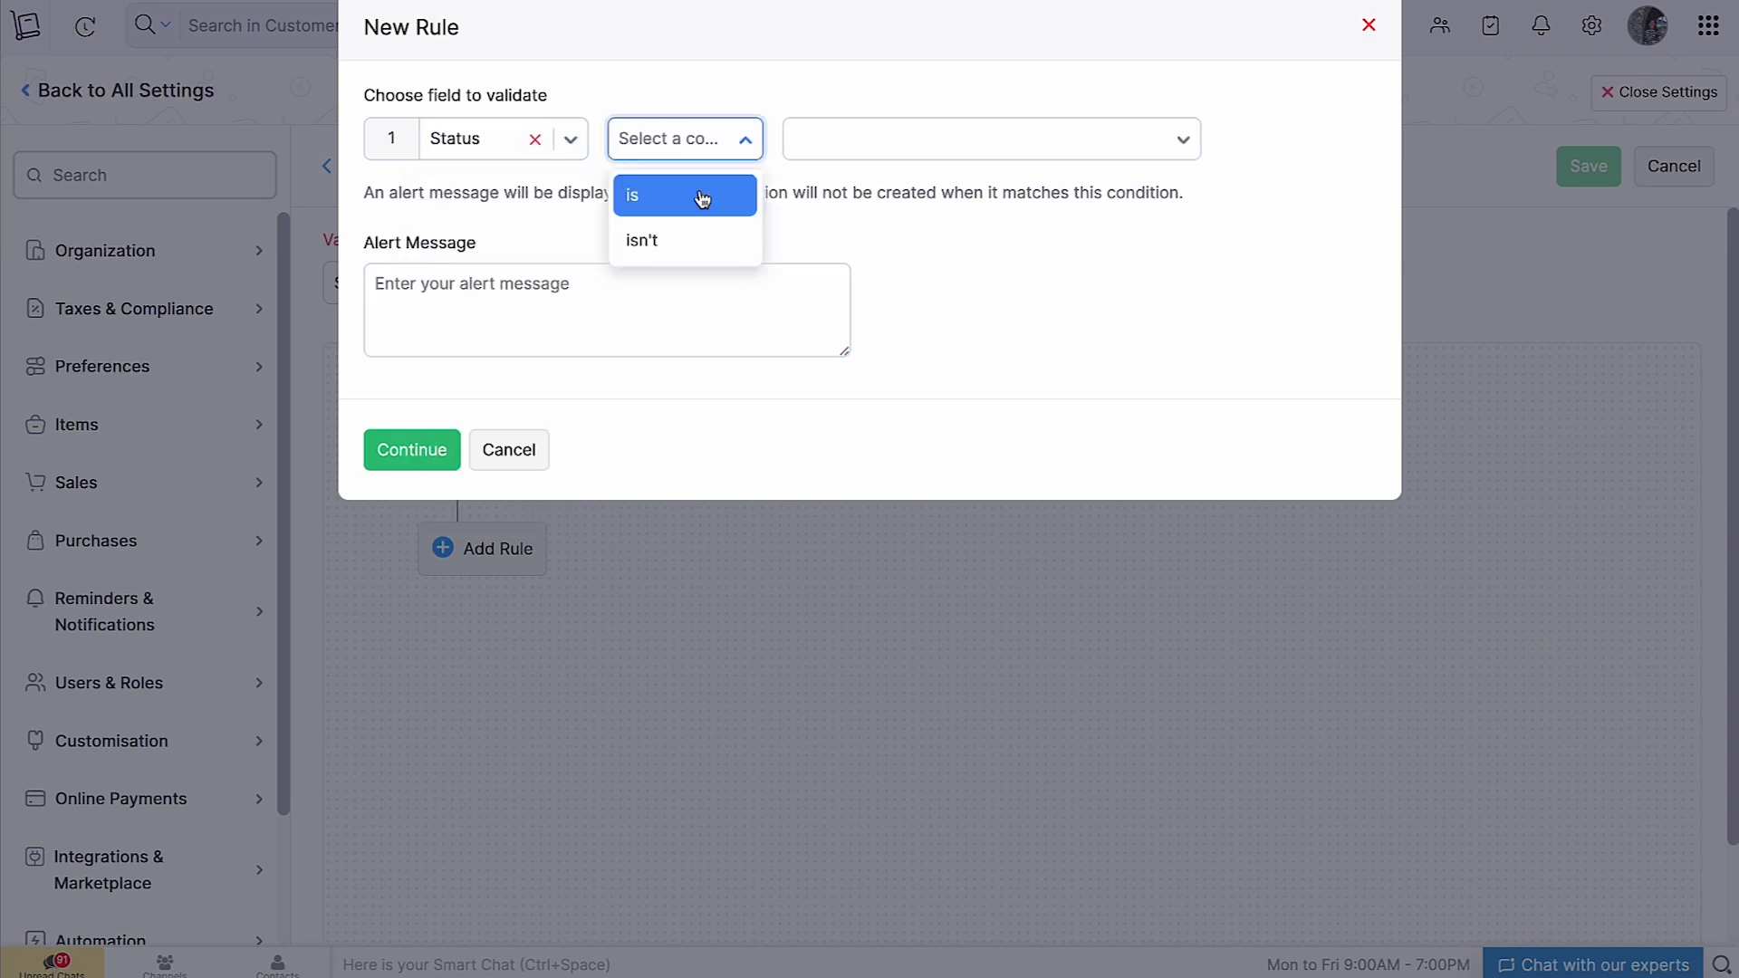
pyautogui.click(703, 199)
pyautogui.click(839, 148)
pyautogui.click(898, 256)
pyautogui.click(704, 322)
pyautogui.write('Success')
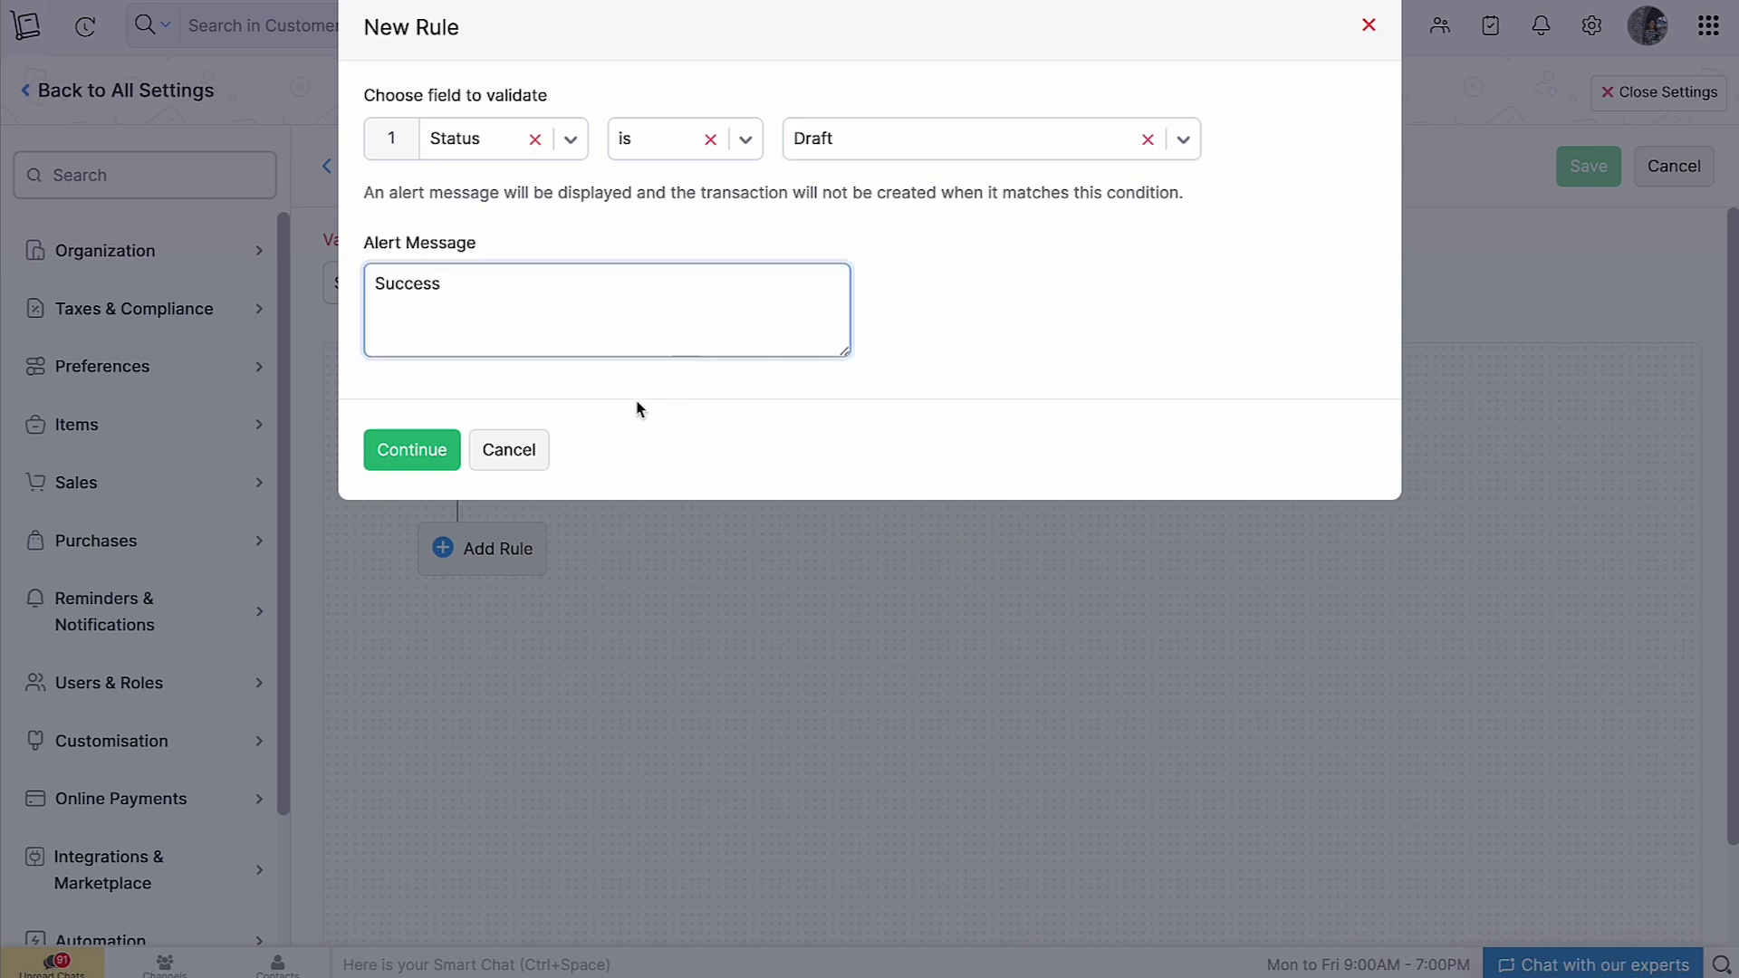
pyautogui.click(443, 463)
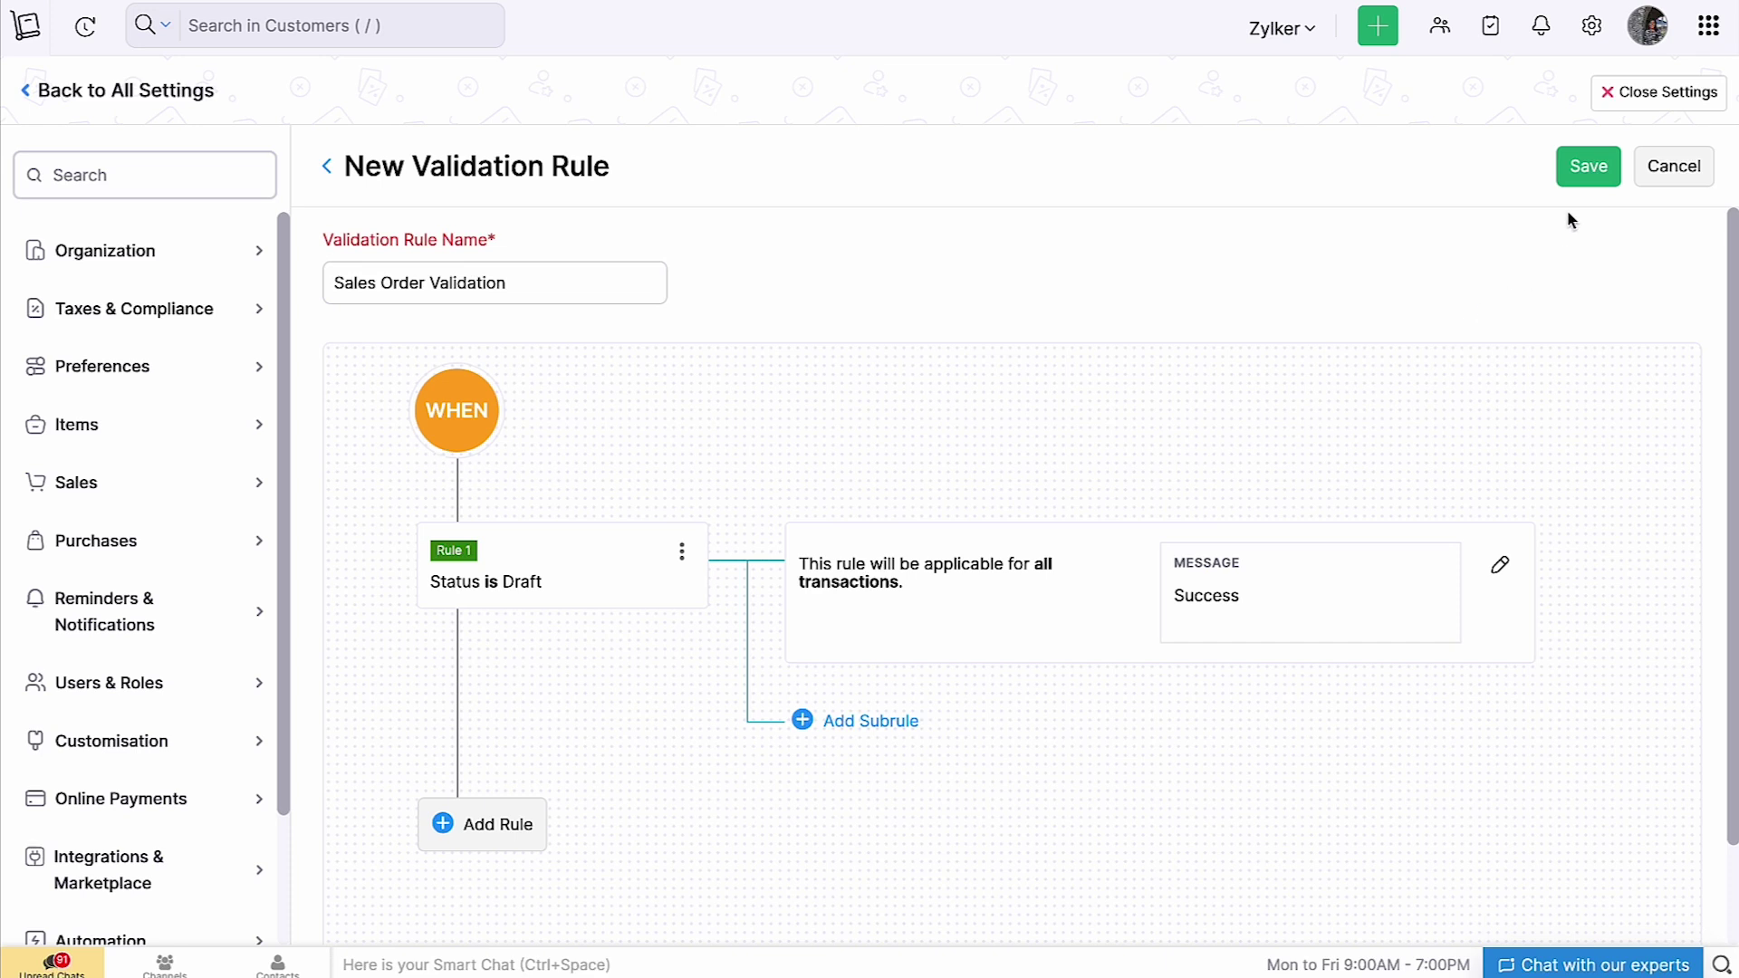
pyautogui.click(1587, 182)
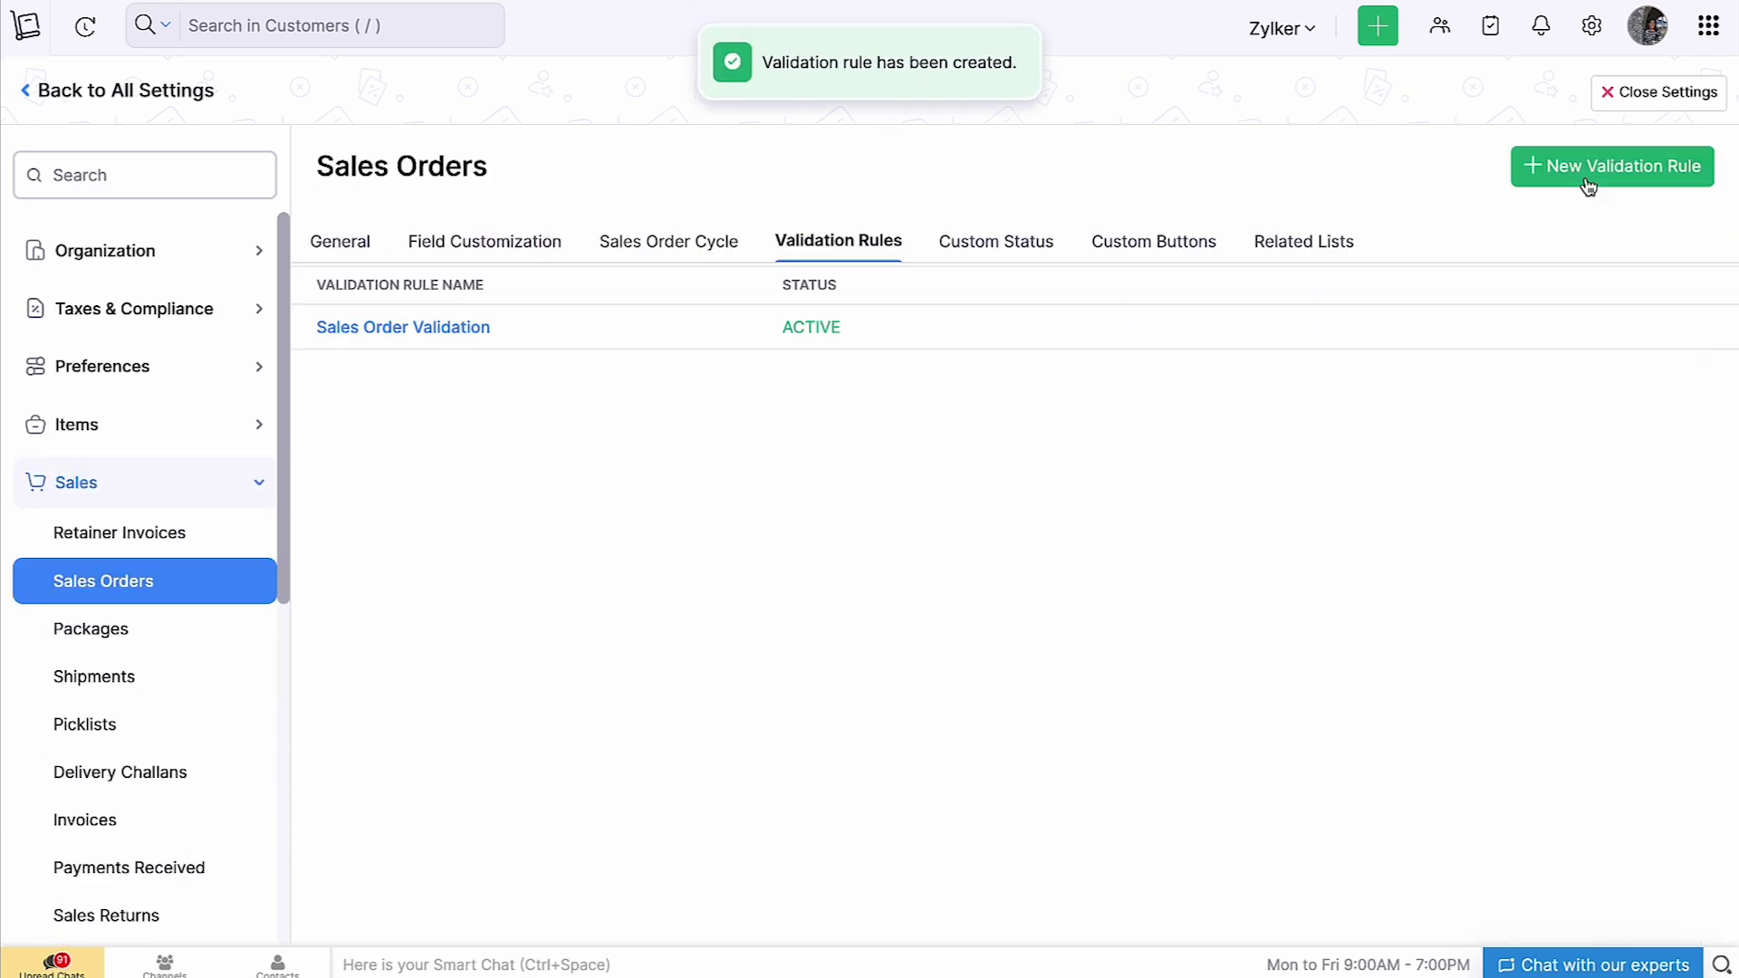
# Browse Custom Buttons and its New menu, then the Custom Status and Related Lists tabs.
pyautogui.click(1178, 258)
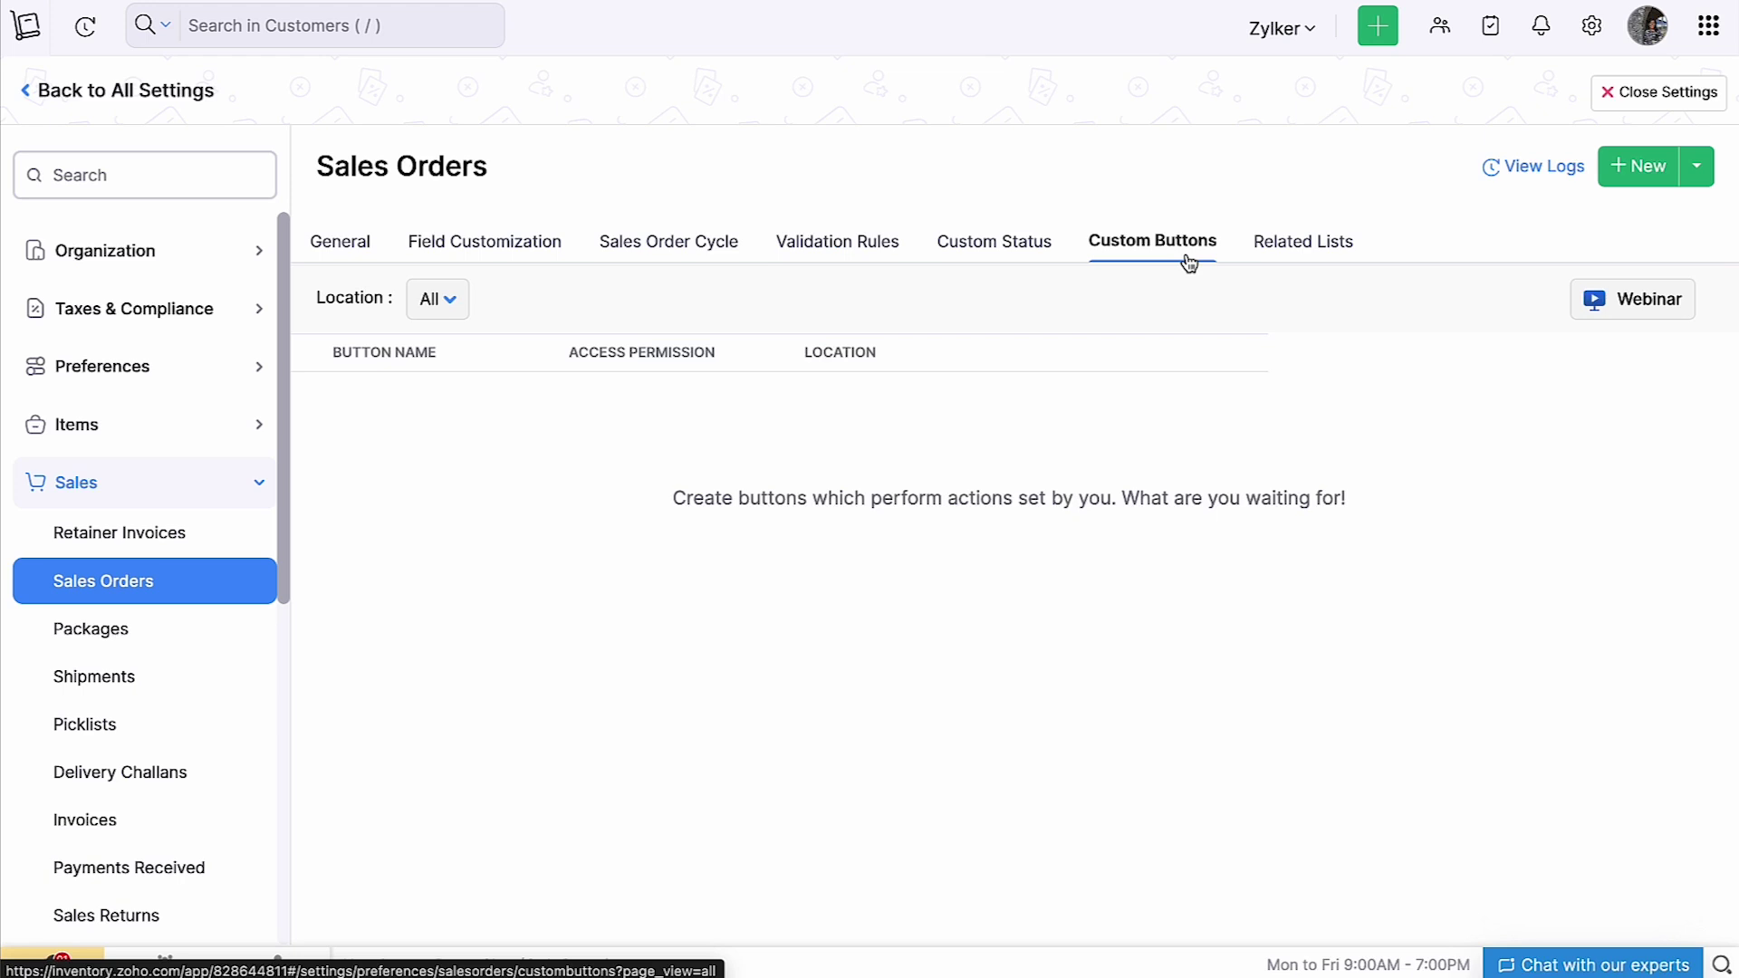
pyautogui.click(1699, 181)
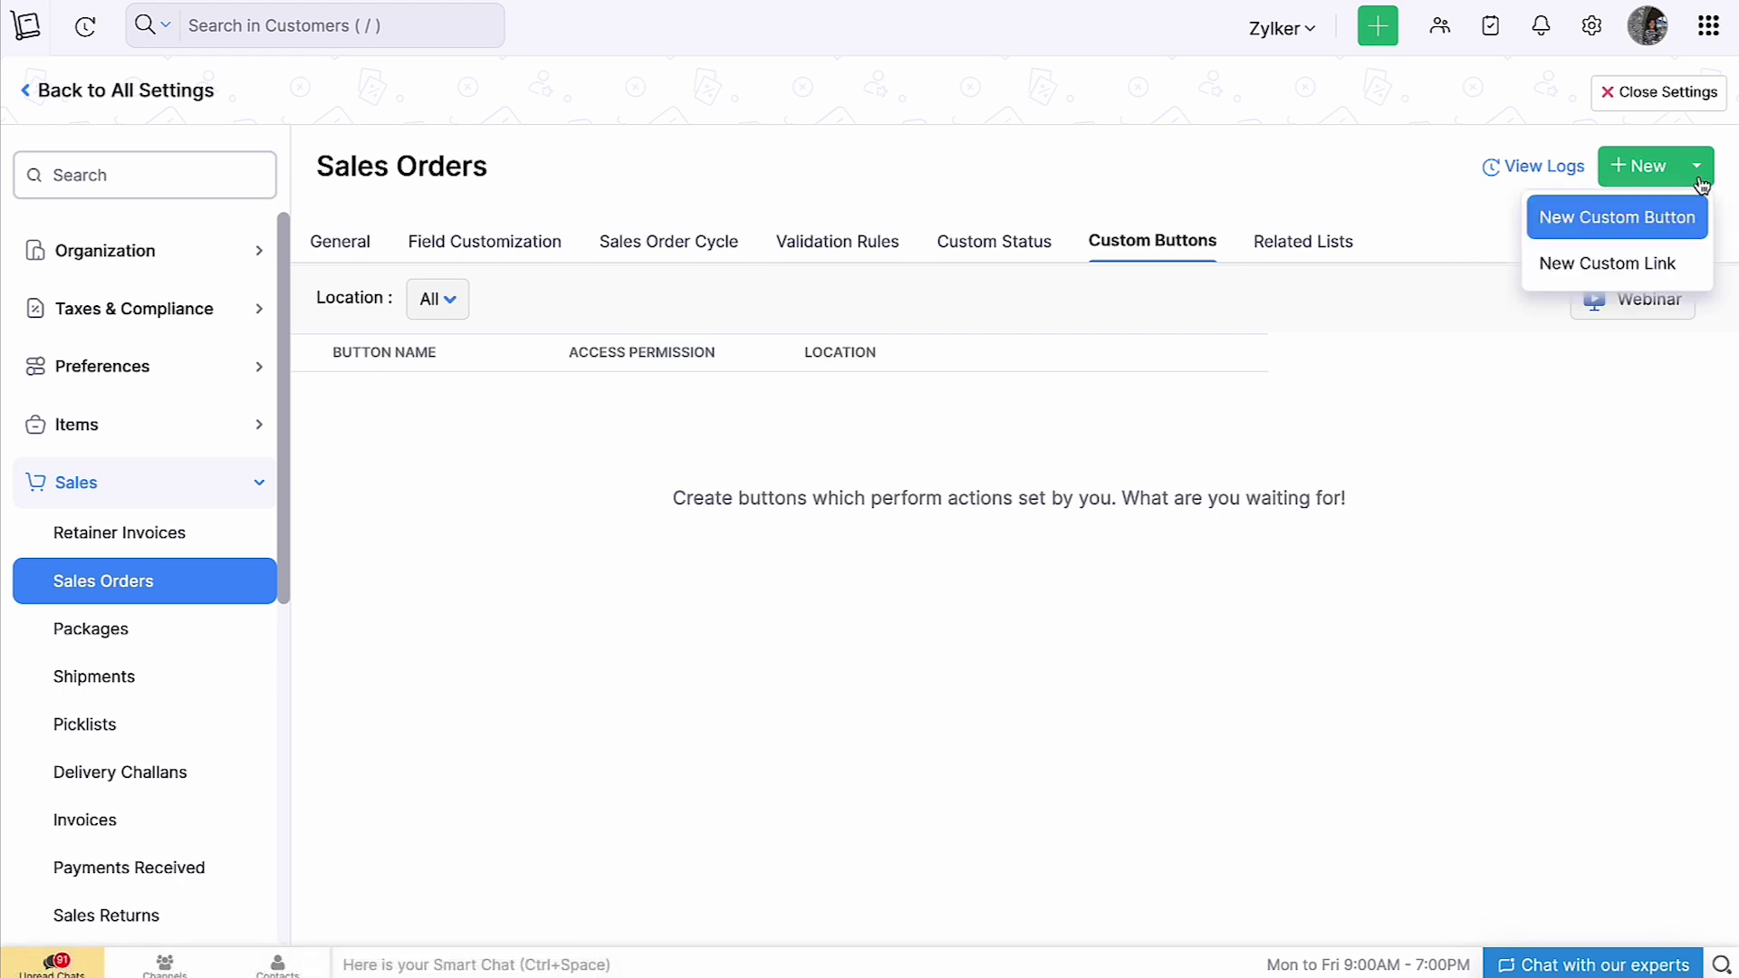
pyautogui.click(1048, 256)
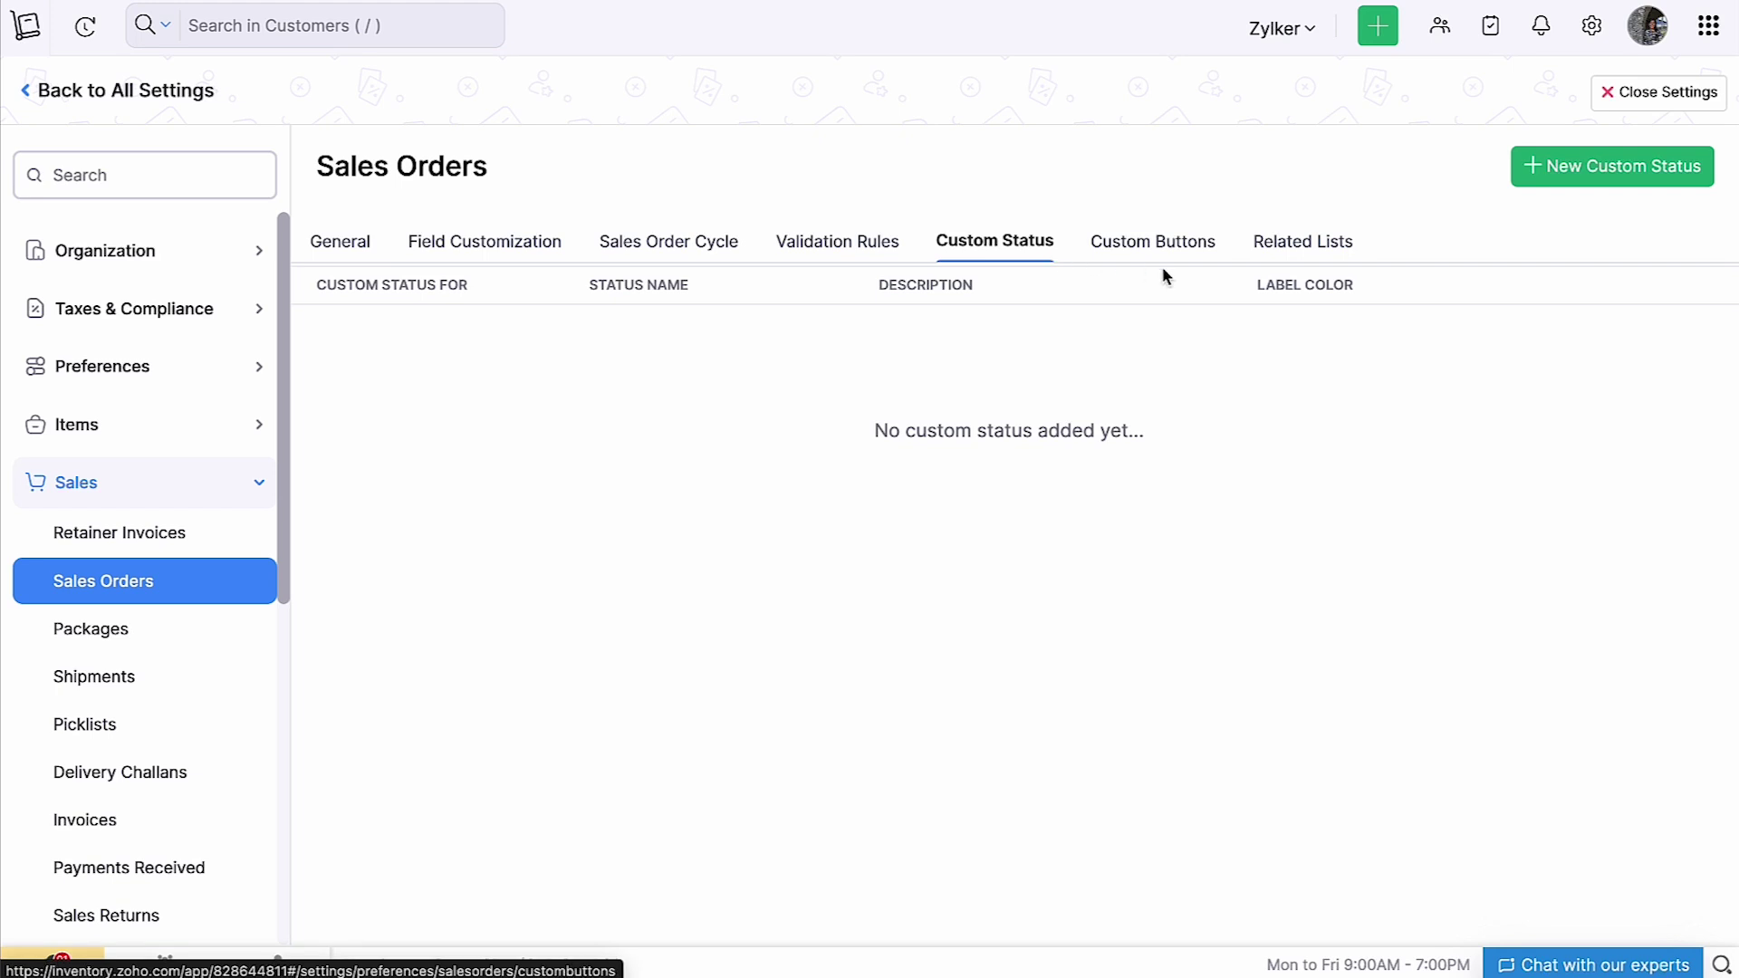
pyautogui.click(1305, 261)
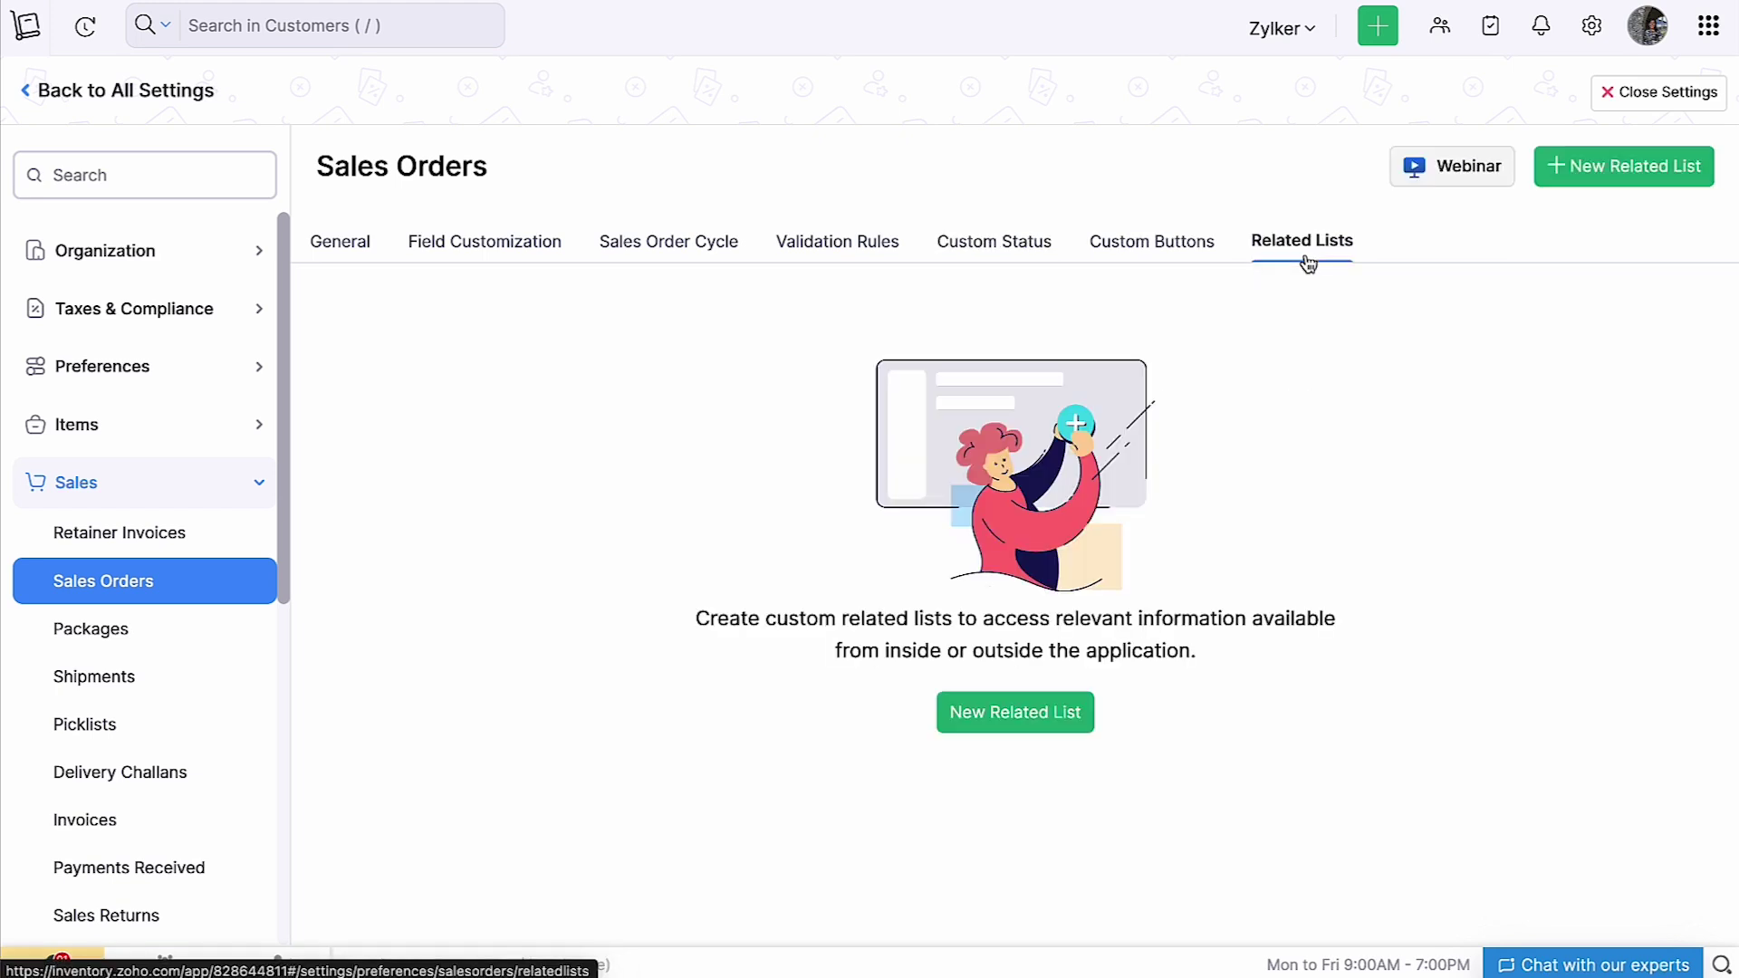